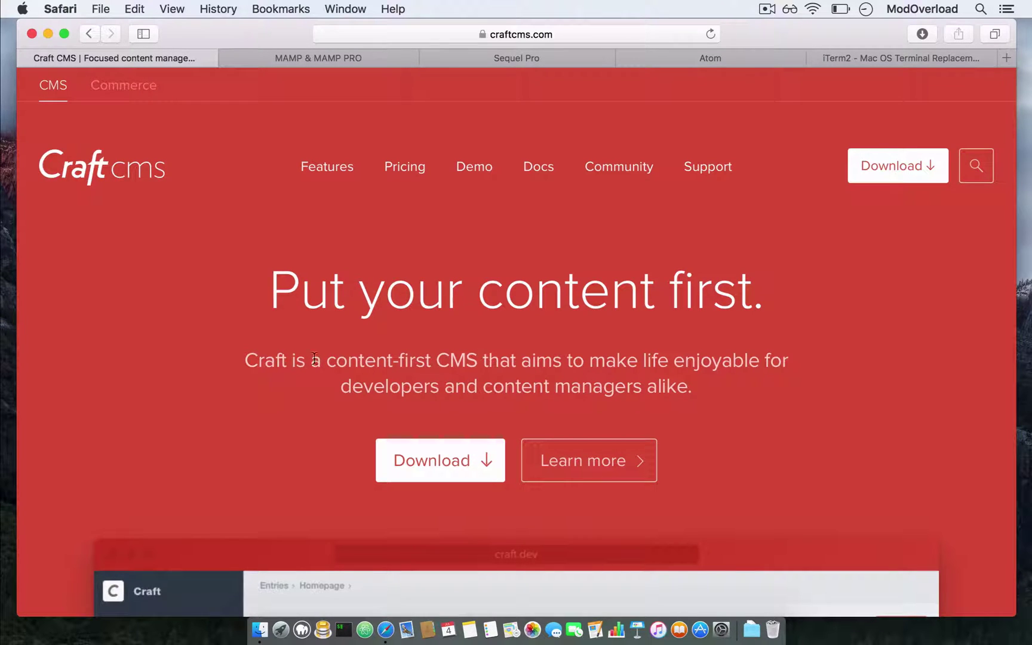
- On craftcms.com, agree to the terms and conditions and start downloading Craft CMS
click(546, 31)
click(780, 205)
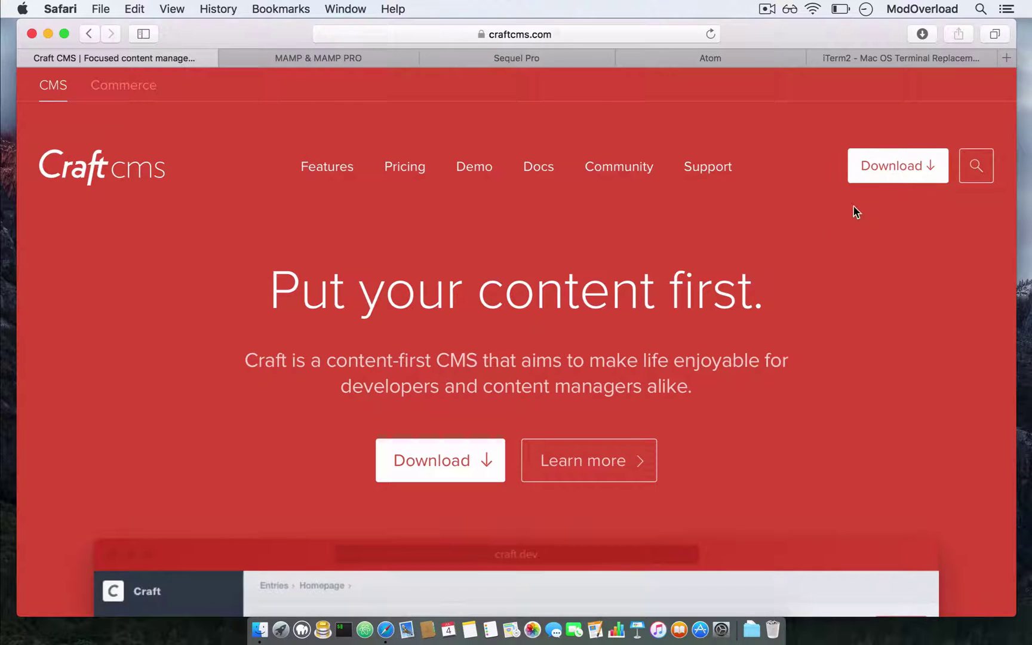
click(898, 159)
click(836, 87)
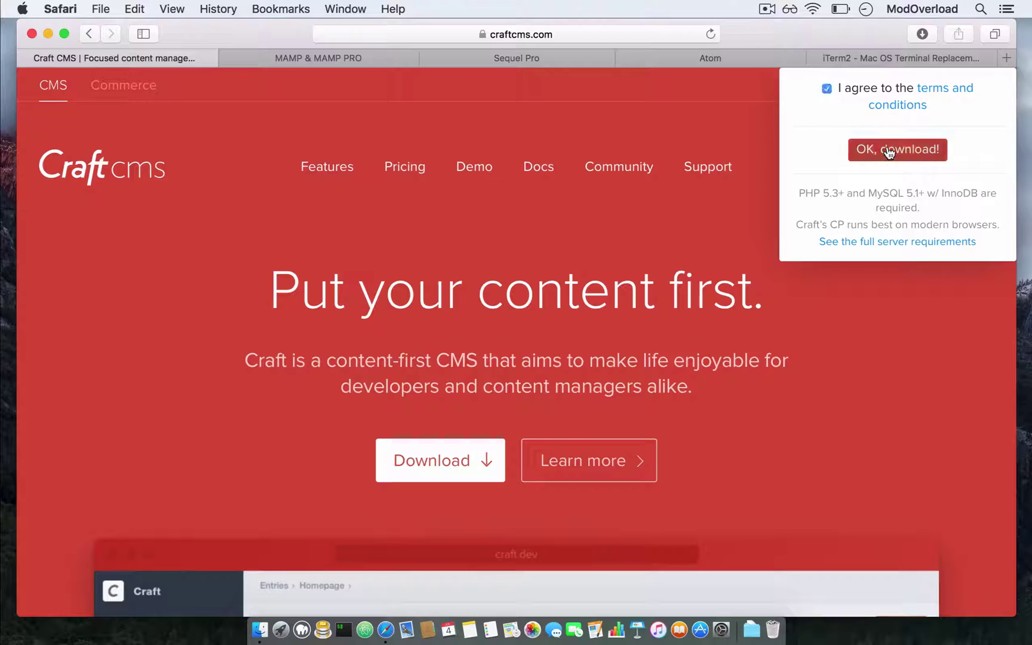
click(887, 149)
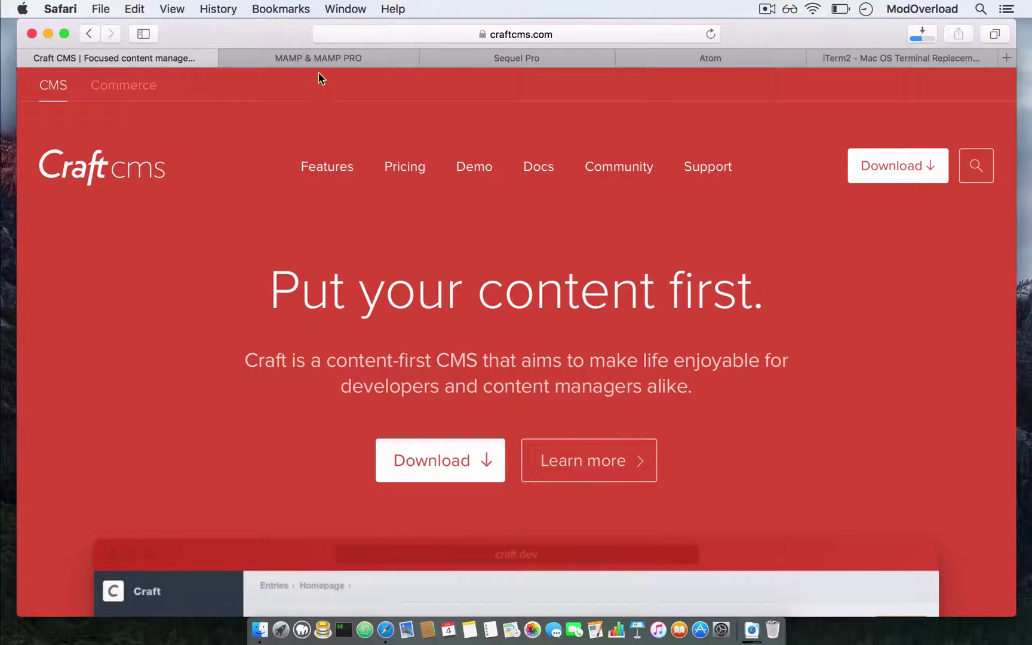
- Browse the MAMP & MAMP PRO site, briefly highlighting its 'For OS X and Windows' subtitle
click(305, 57)
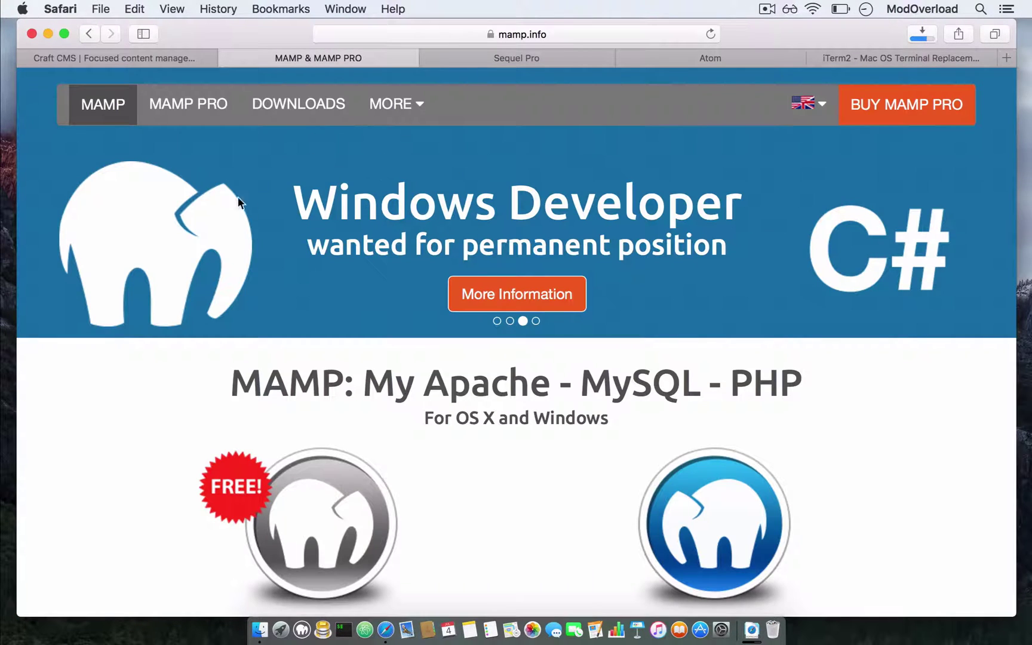
scroll(372, 311, down, 2)
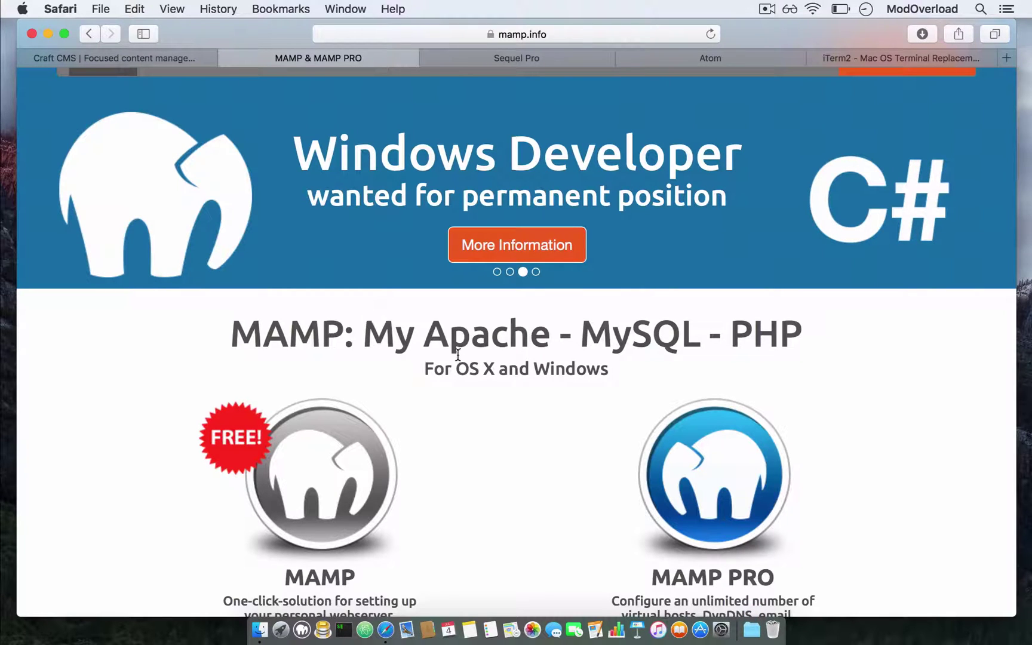
drag(419, 370, 619, 370)
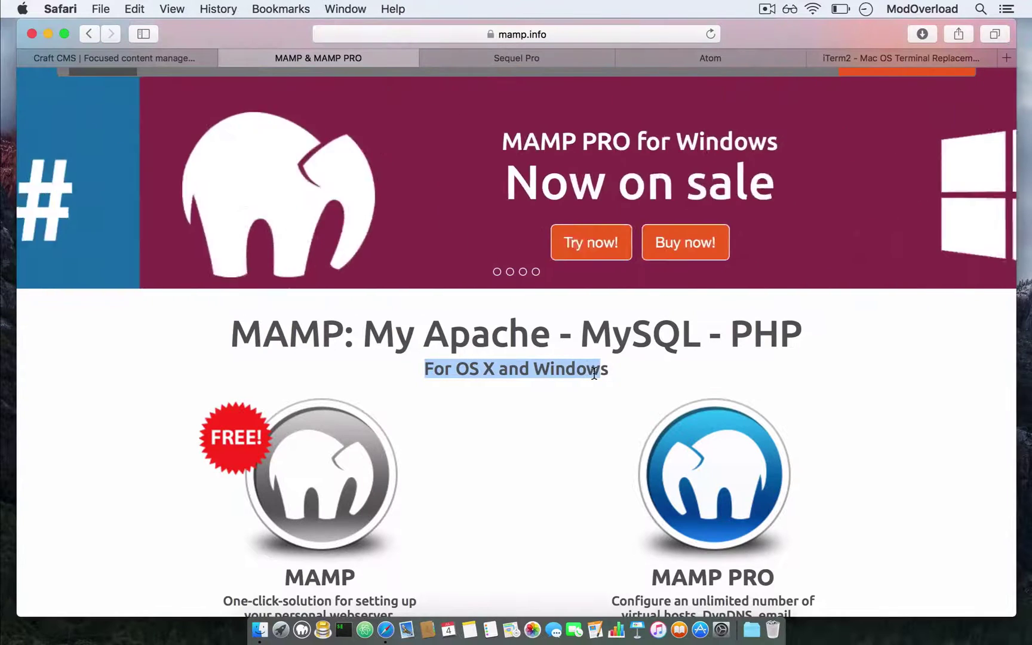
scroll(619, 382, up, 2)
click(455, 239)
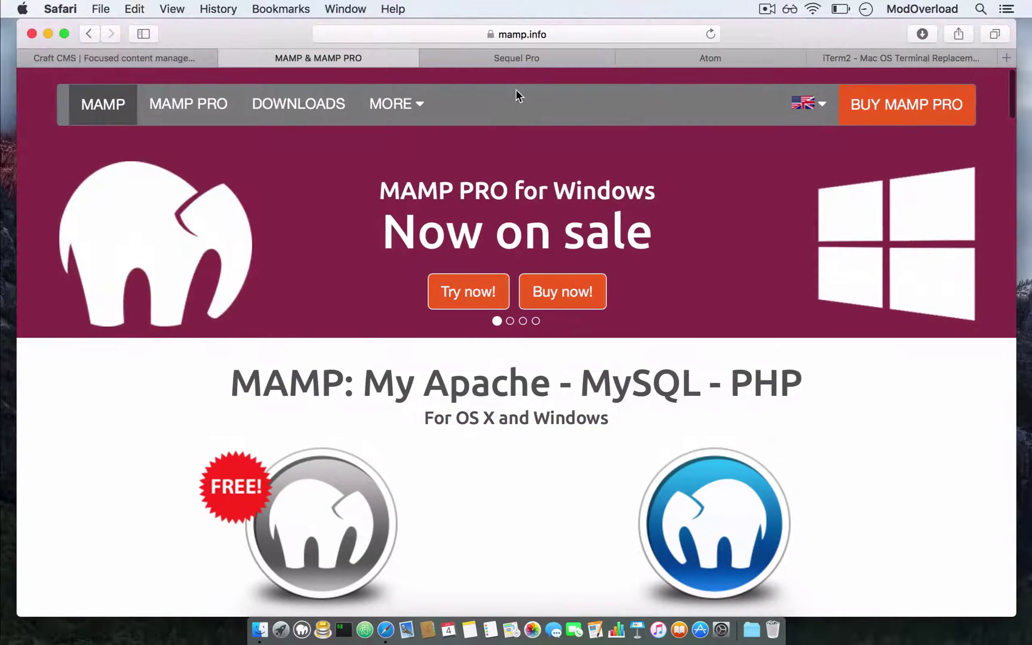
- View the Sequel Pro, Atom and iTerm2 sites in turn
click(498, 60)
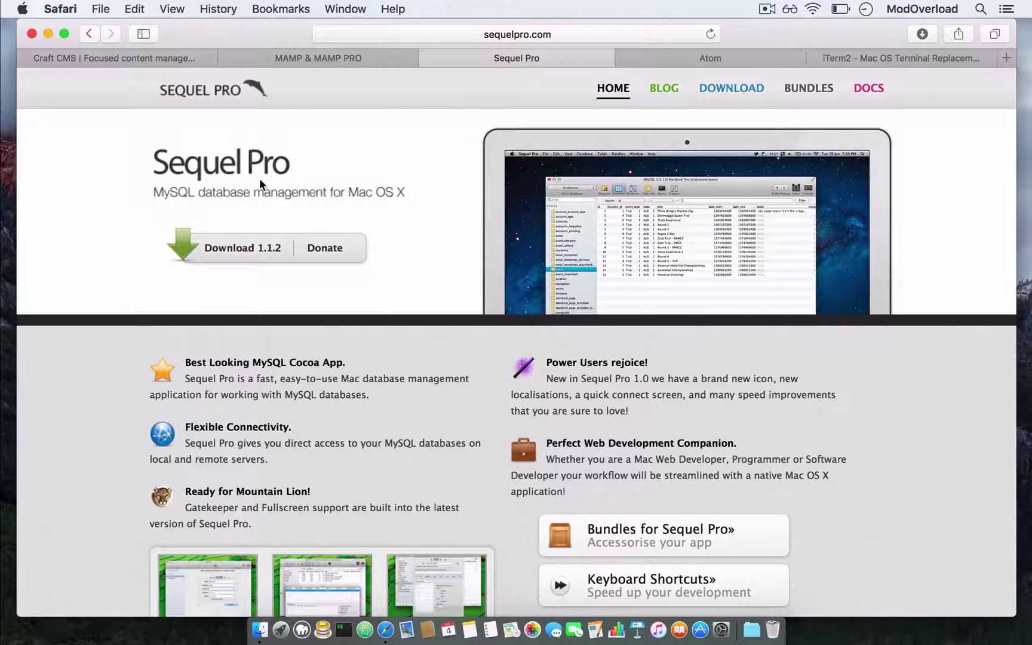
click(694, 60)
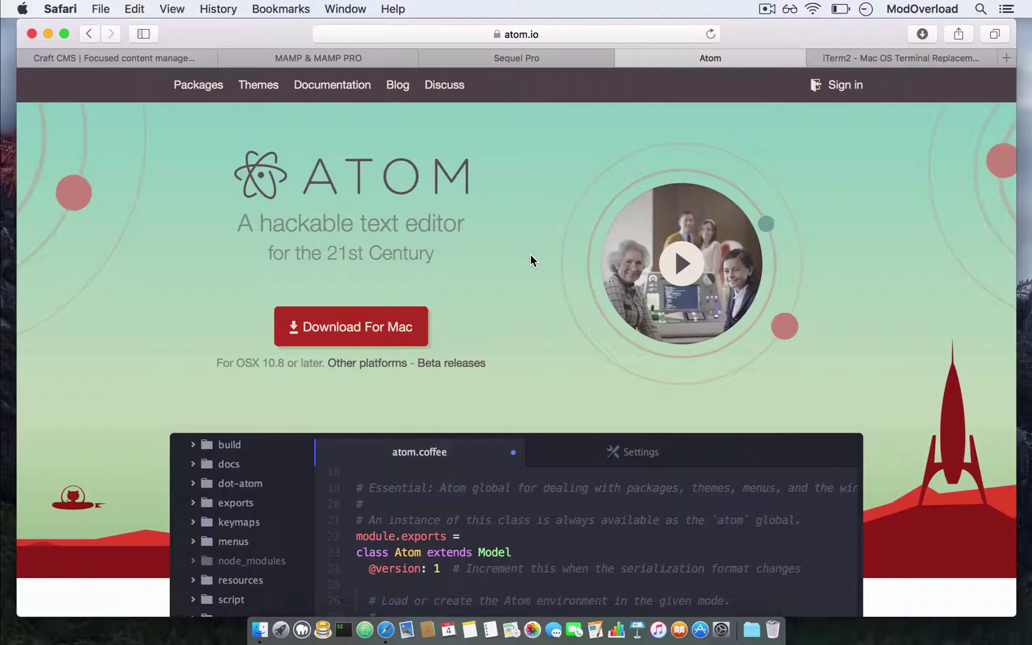
click(906, 63)
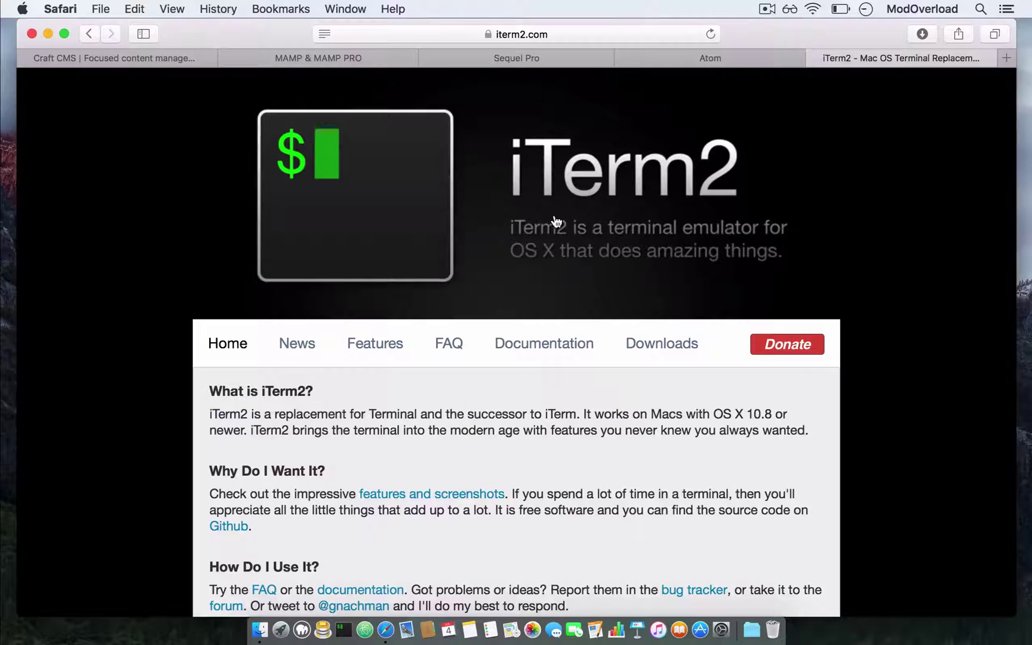
- Open the downloaded Craft-2-3 folder and copy its craft and public folders
click(929, 35)
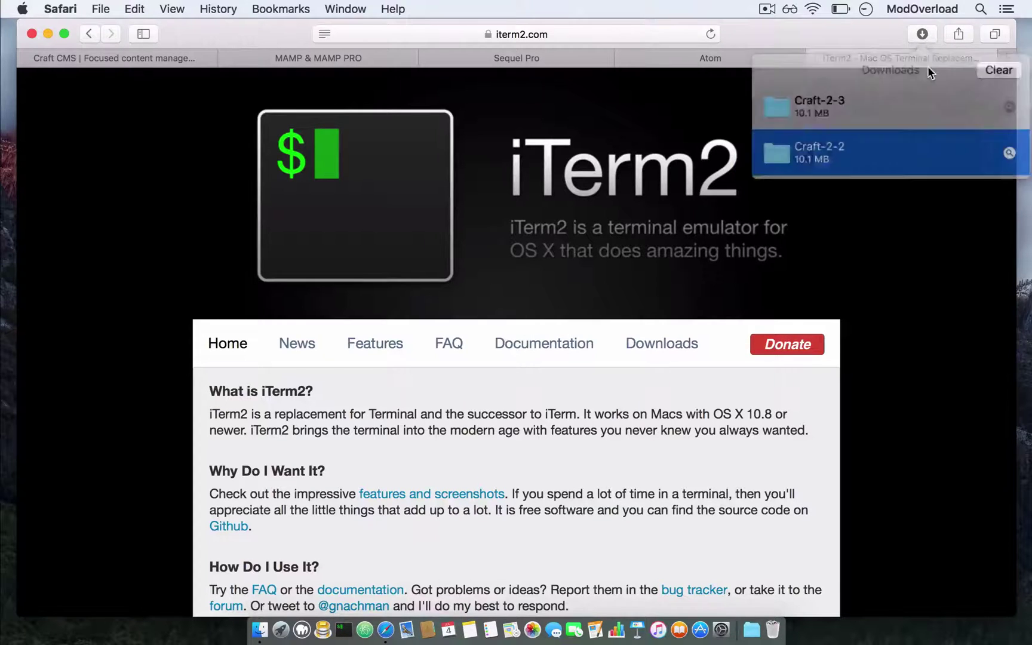
double_click(866, 115)
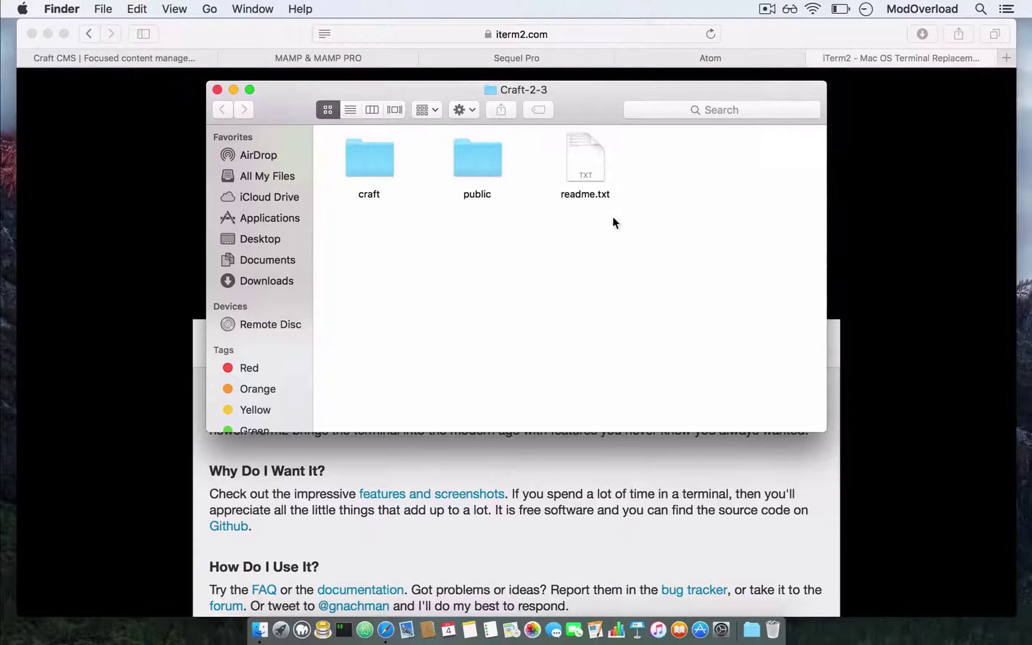
drag(532, 254, 352, 167)
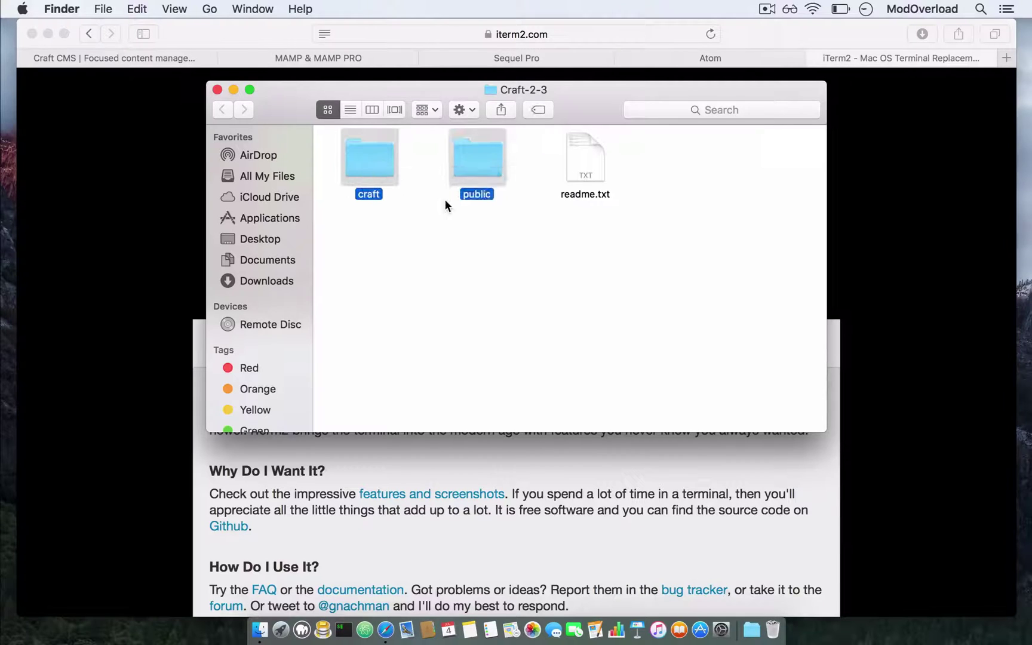
key(super+c)
- Trash the old Documents/tutorial folder and create a new folder named 'tutorial'
click(273, 261)
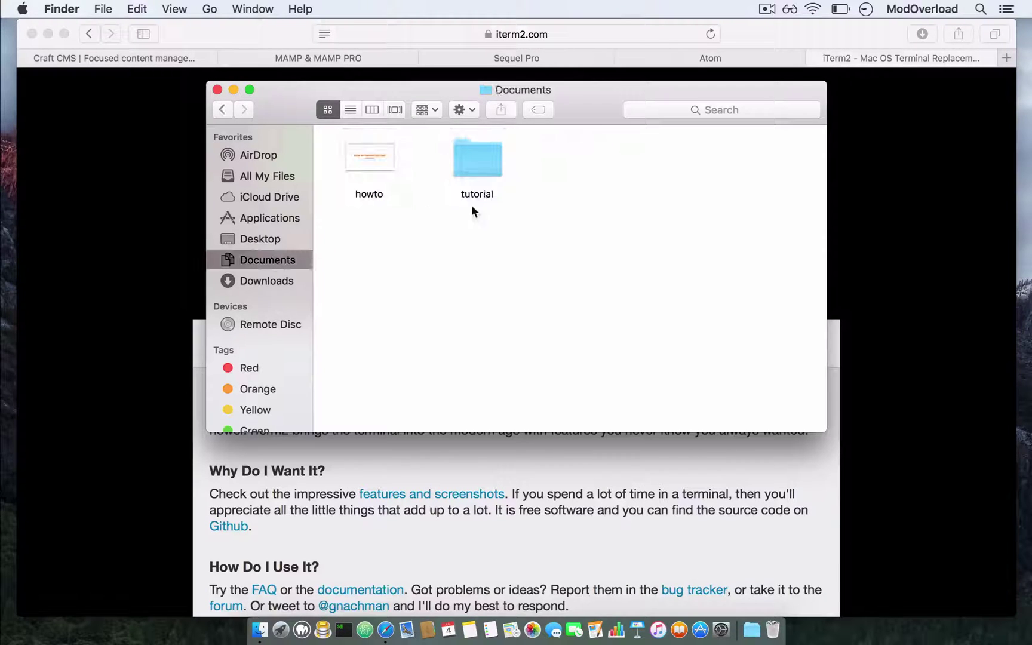
click(483, 162)
key(super+BackSpace)
right_click(483, 161)
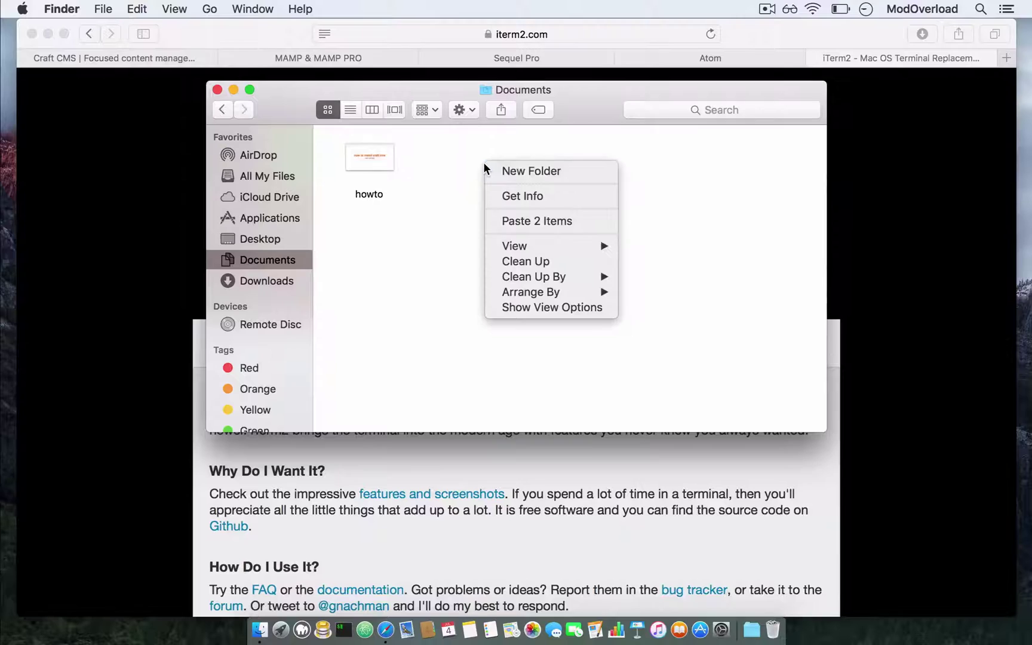
click(507, 173)
text(tutoril)
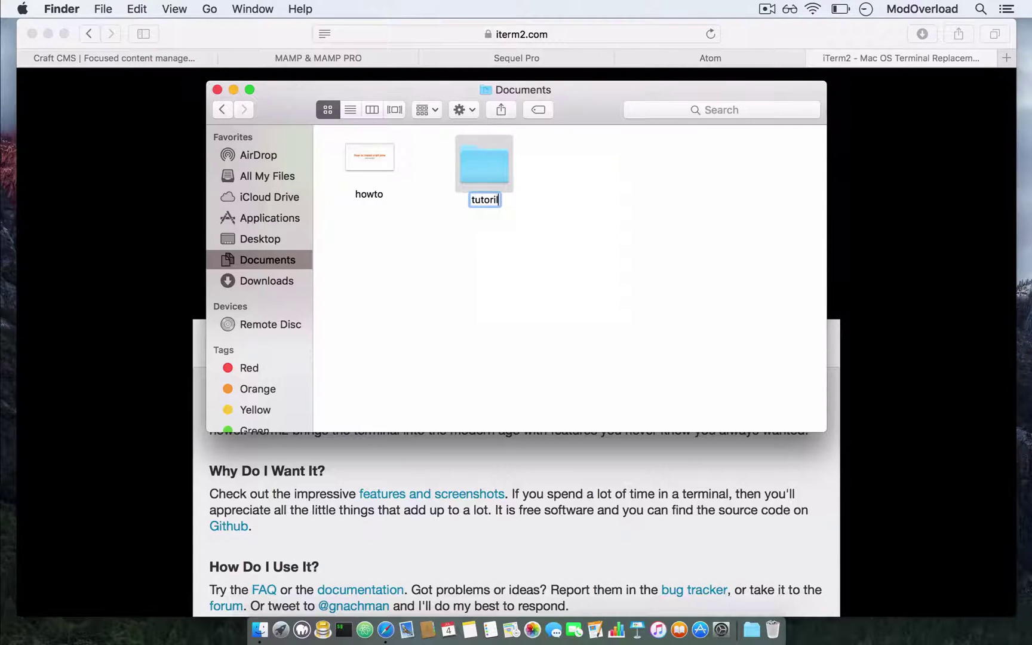
key(BackSpace)
text(al)
key(Return)
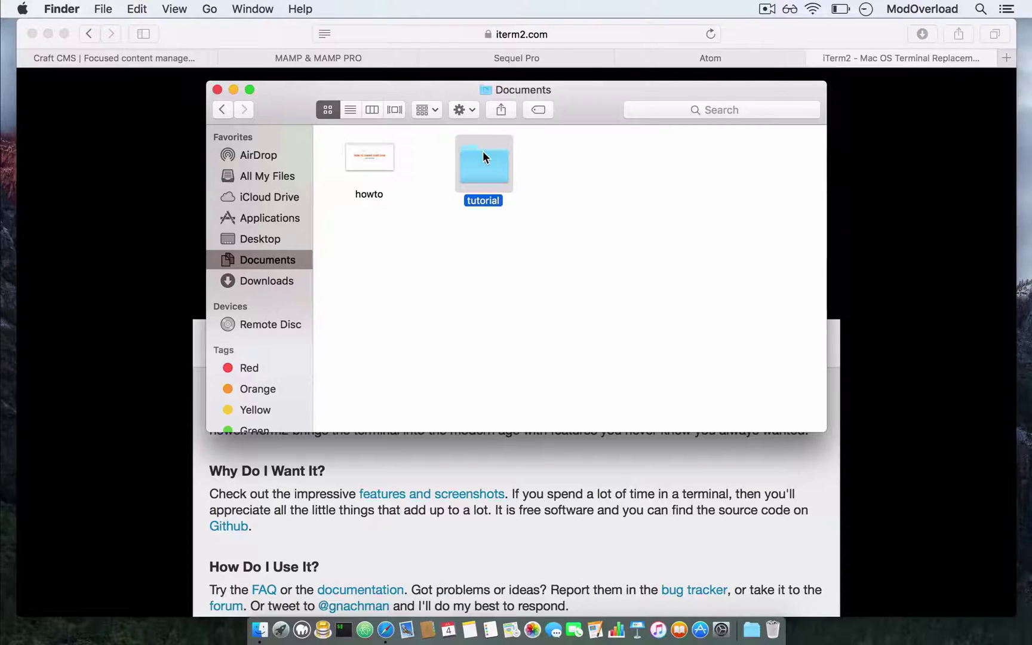
- Paste the craft and public folders into the new tutorial folder
double_click(483, 153)
key(super+v)
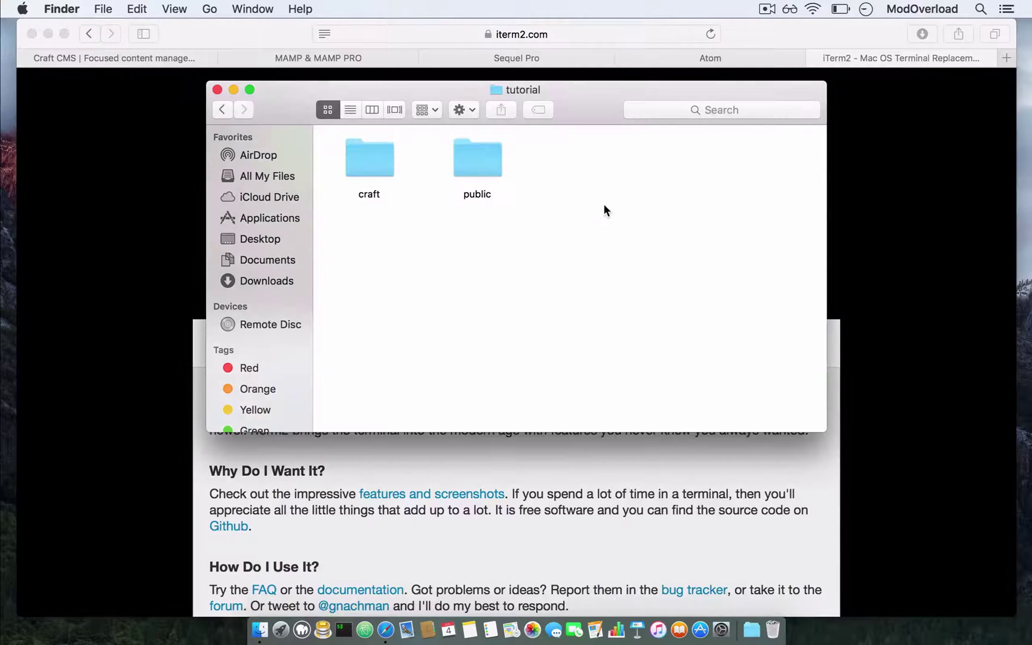
drag(603, 206, 325, 123)
click(499, 275)
key(F4)
- Launch MAMP PRO and set localhost's document root to Documents/tutorial/public
click(629, 100)
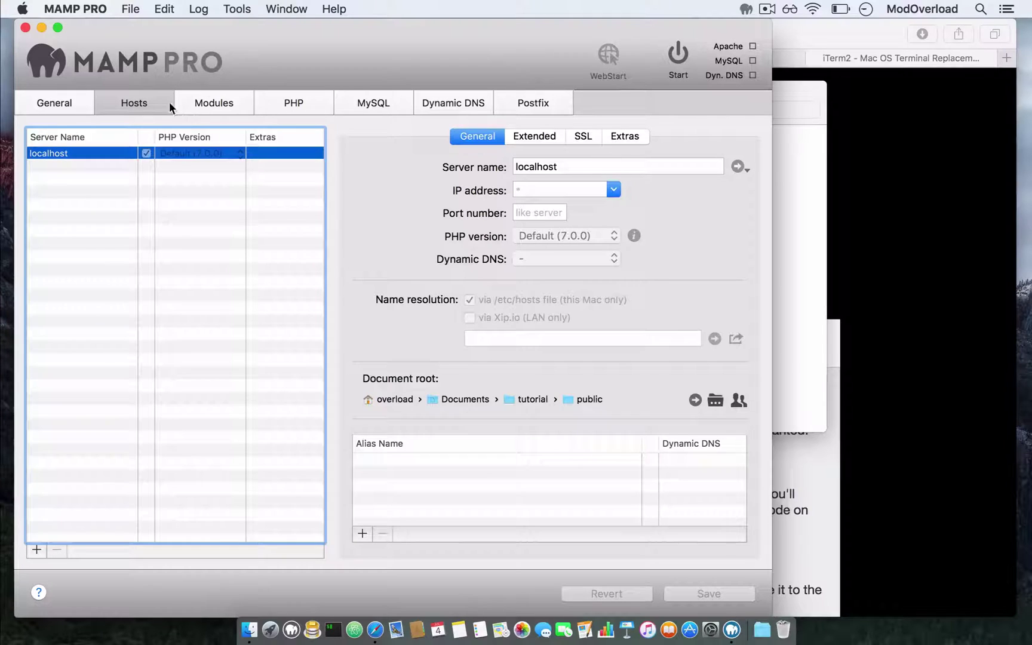
click(63, 107)
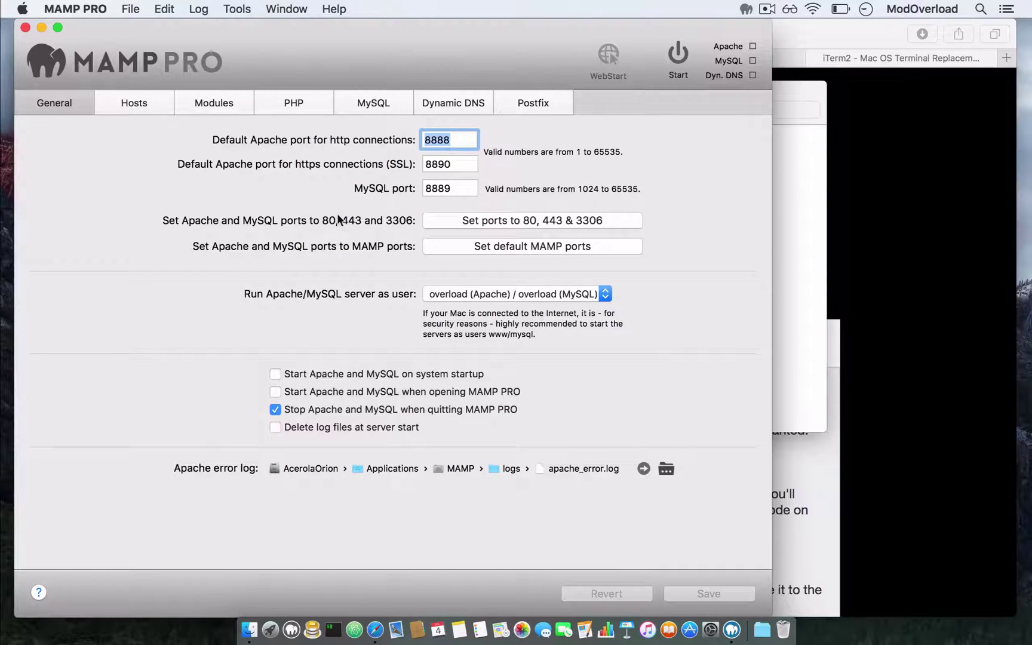
click(135, 105)
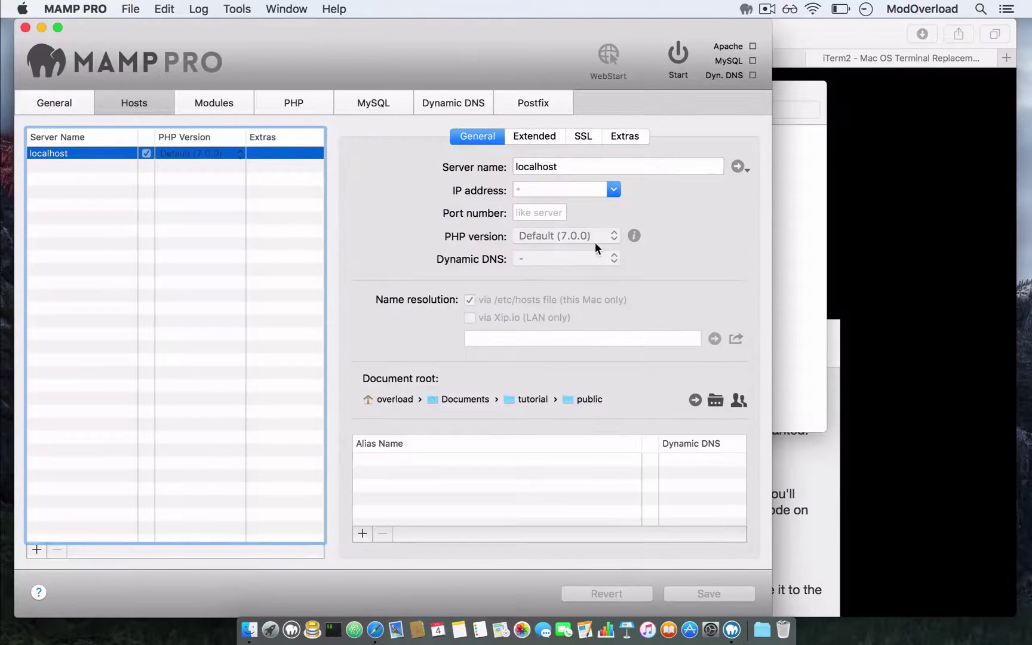
click(716, 400)
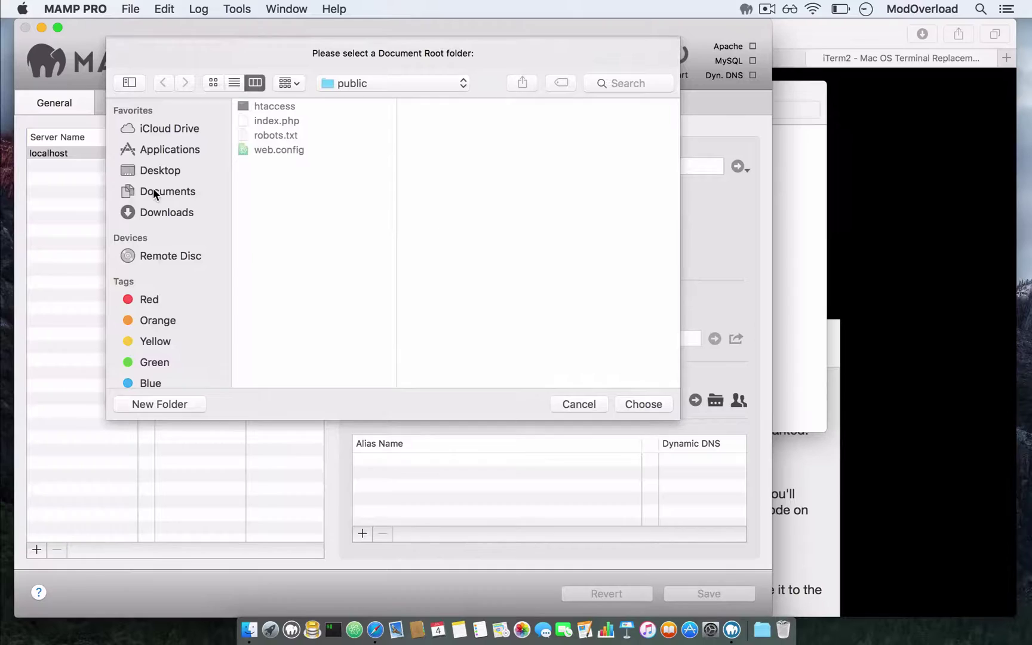
click(153, 190)
click(279, 121)
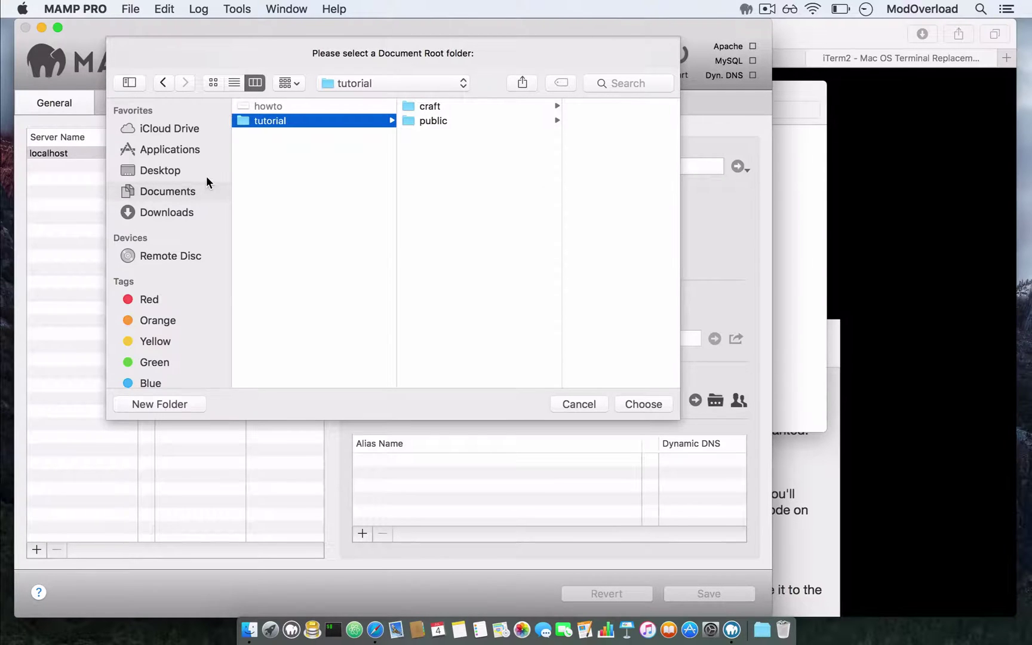
click(170, 190)
click(296, 121)
click(441, 122)
key(Up)
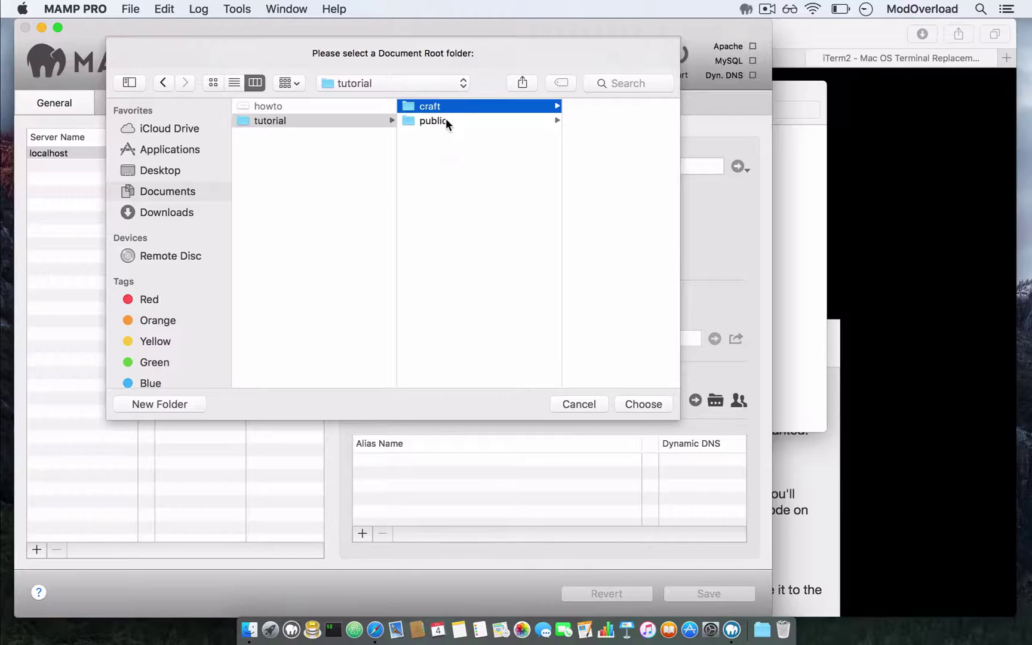
click(410, 122)
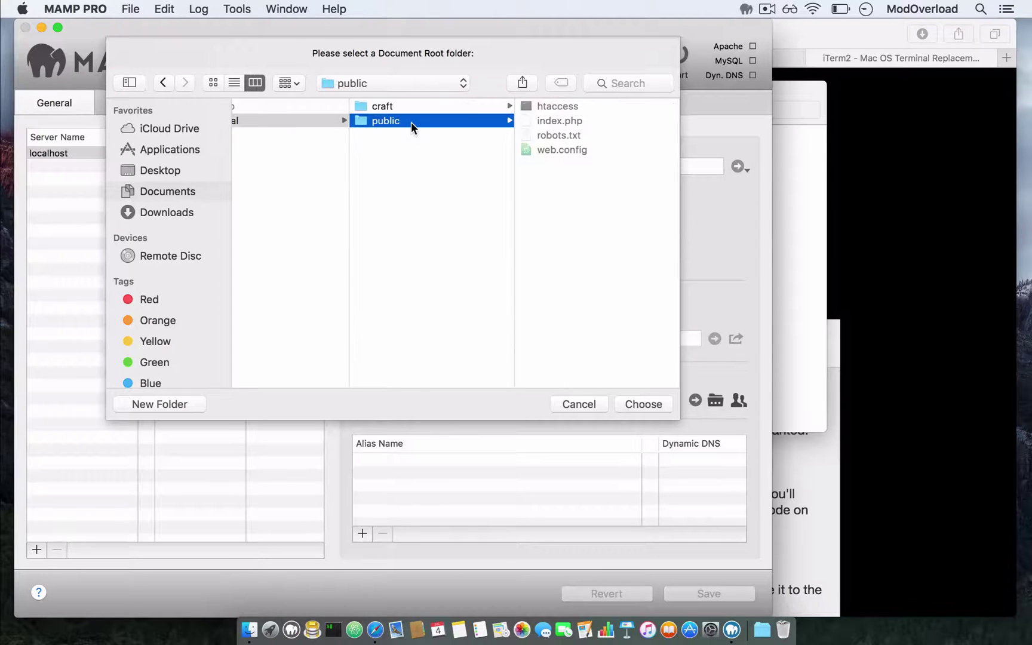
click(648, 404)
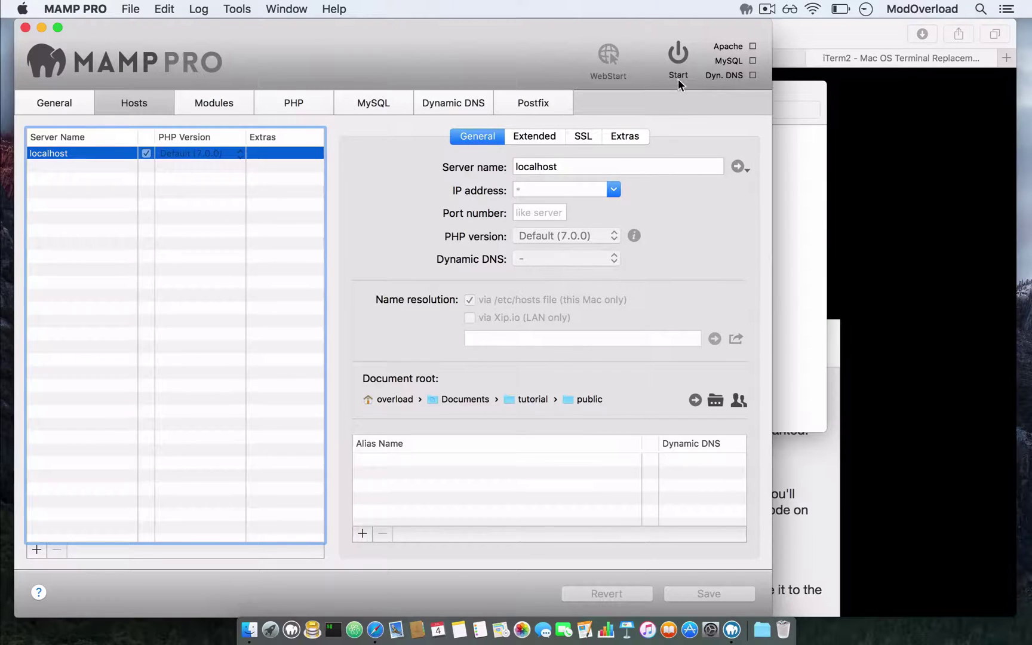
- Start the Apache and MySQL servers, authorising with the admin password
click(678, 55)
text(••••••••)
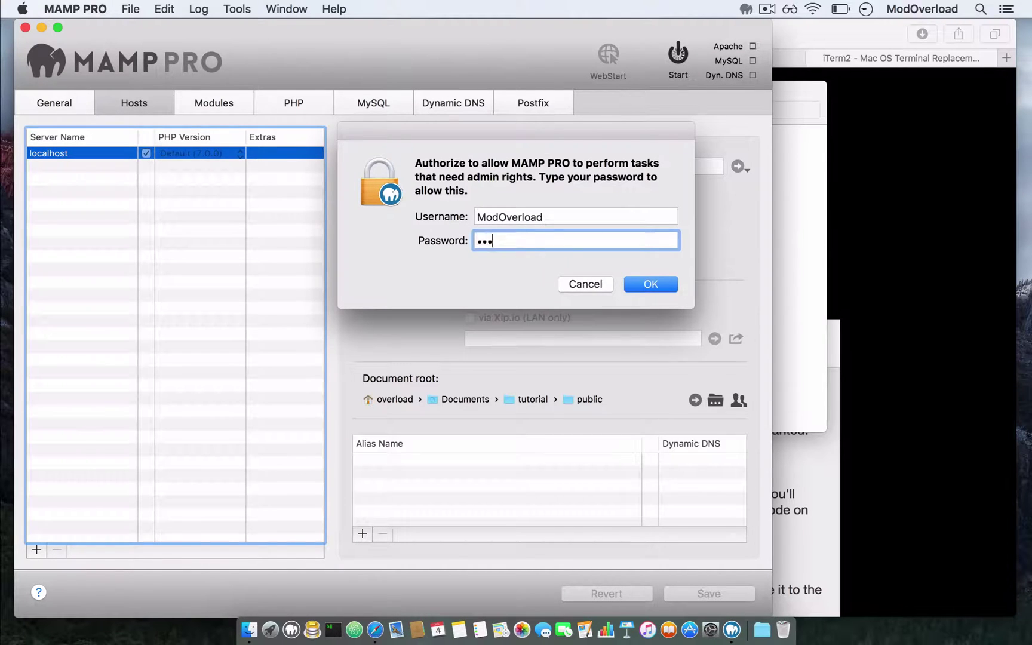
key(Return)
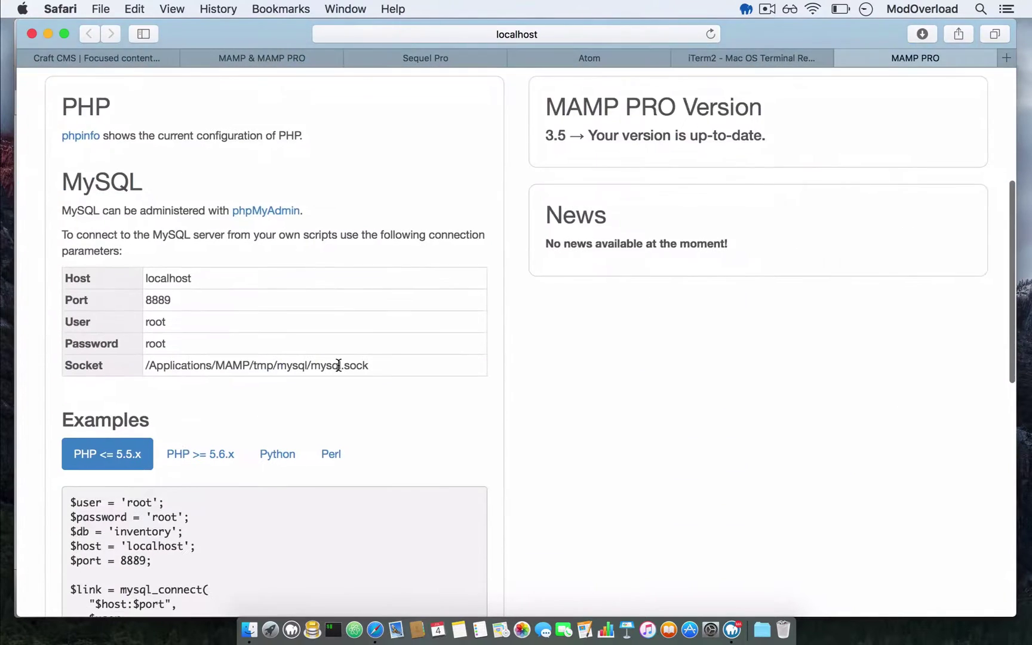
- Scroll through the localhost start page to read the MySQL connection parameters on port 8889
scroll(338, 365, up, 15)
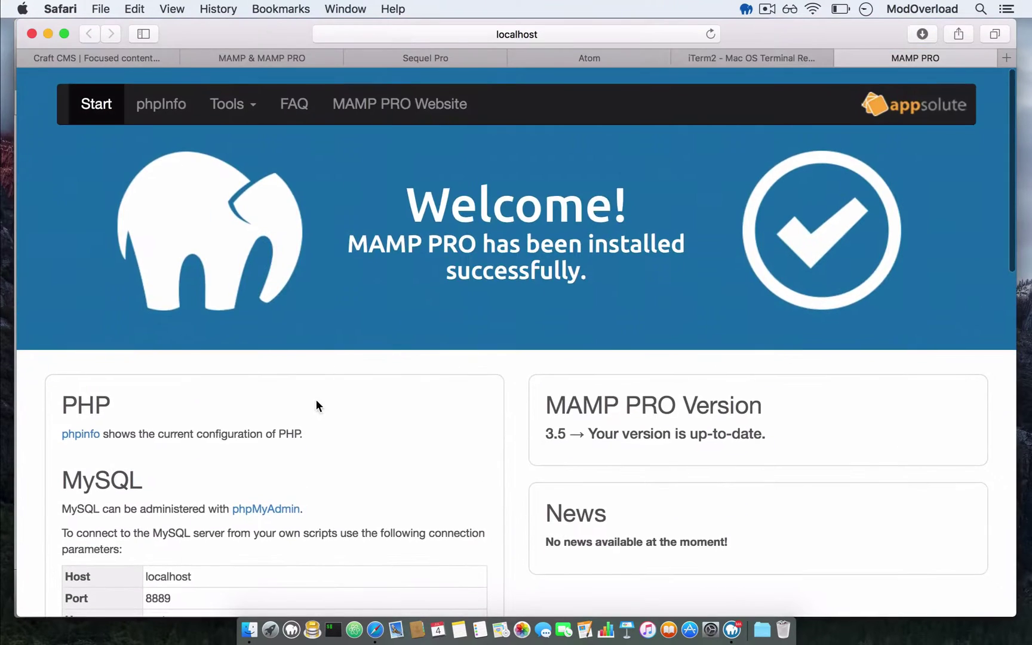
scroll(317, 403, down, 5)
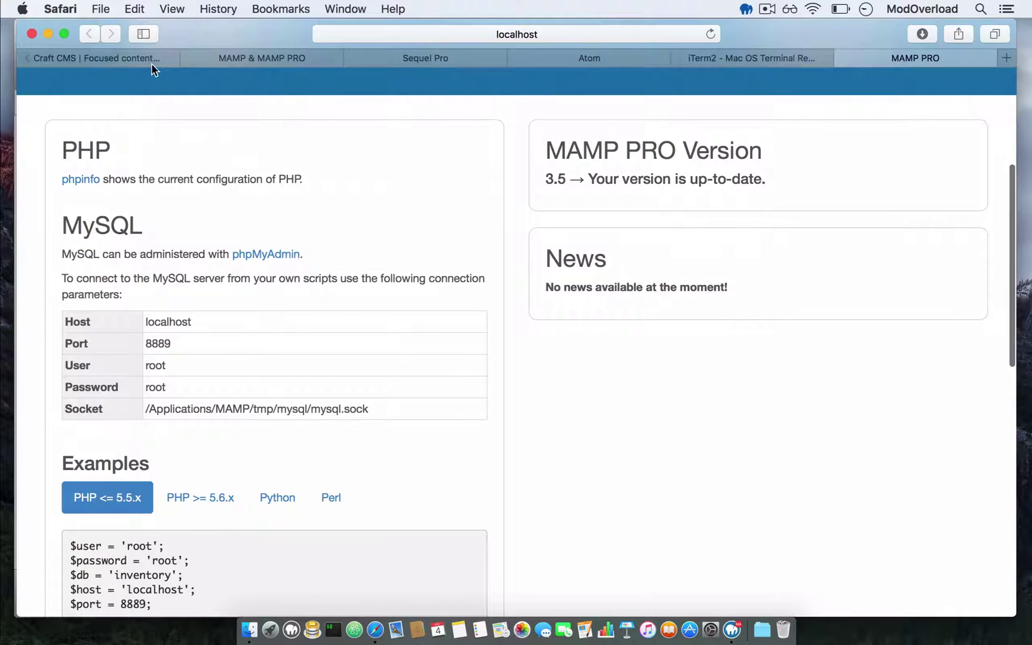
scroll(491, 272, down, 2)
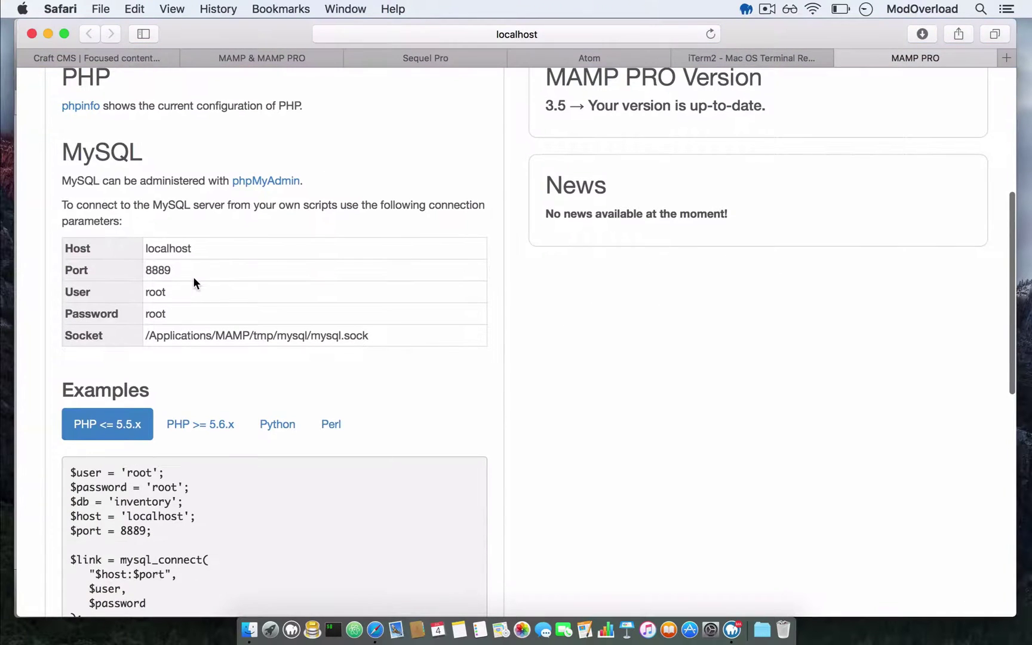
scroll(193, 276, up, 5)
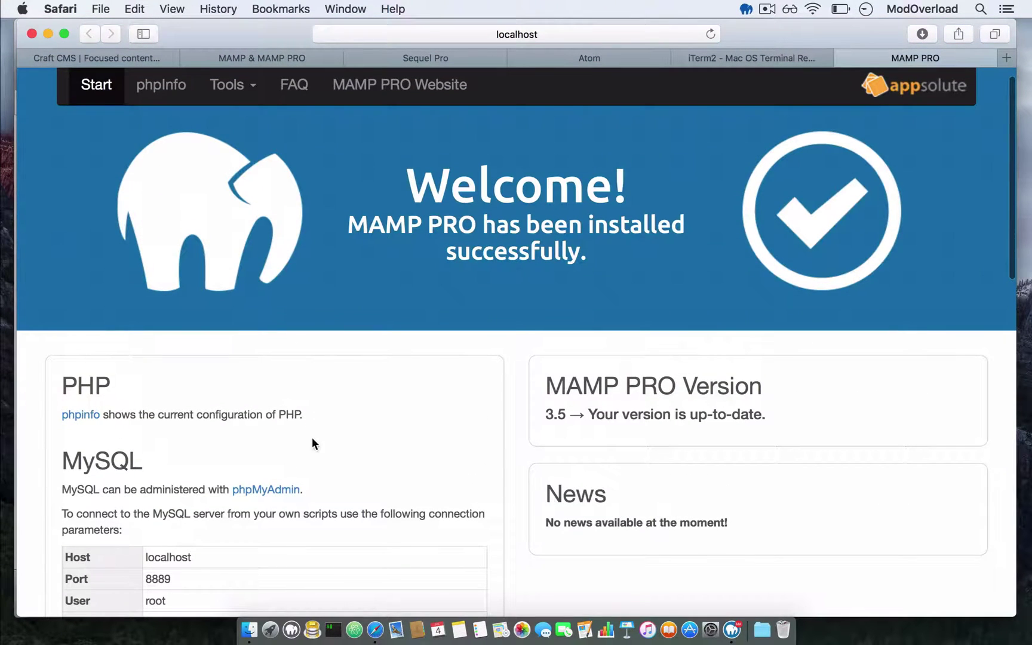
- In Sequel Pro, connect via socket as user root with the password, after a successful connection test
click(312, 629)
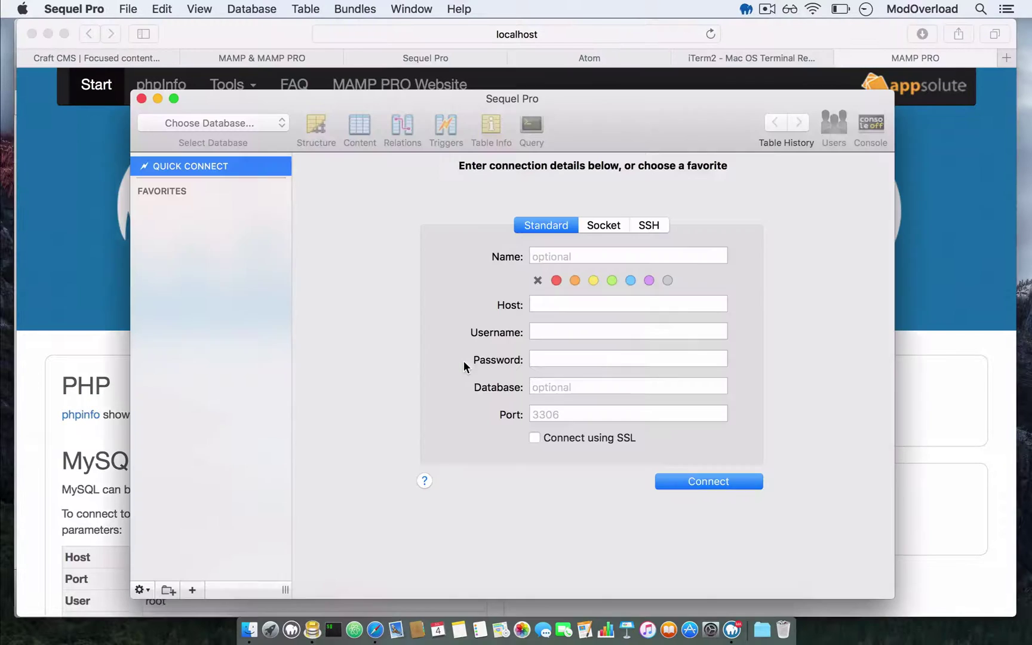
click(443, 55)
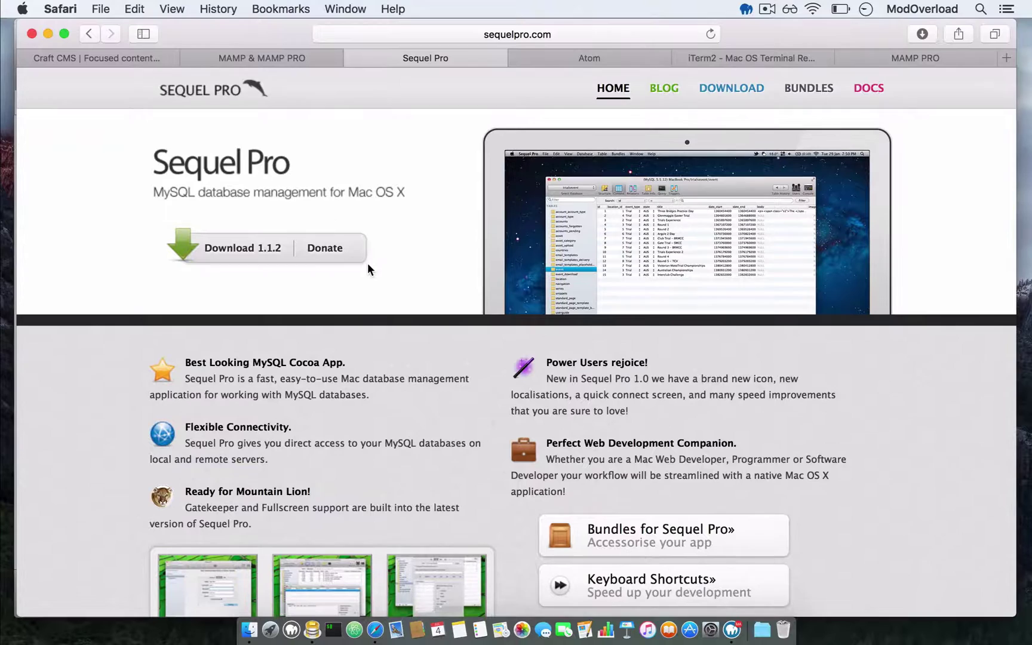
click(312, 630)
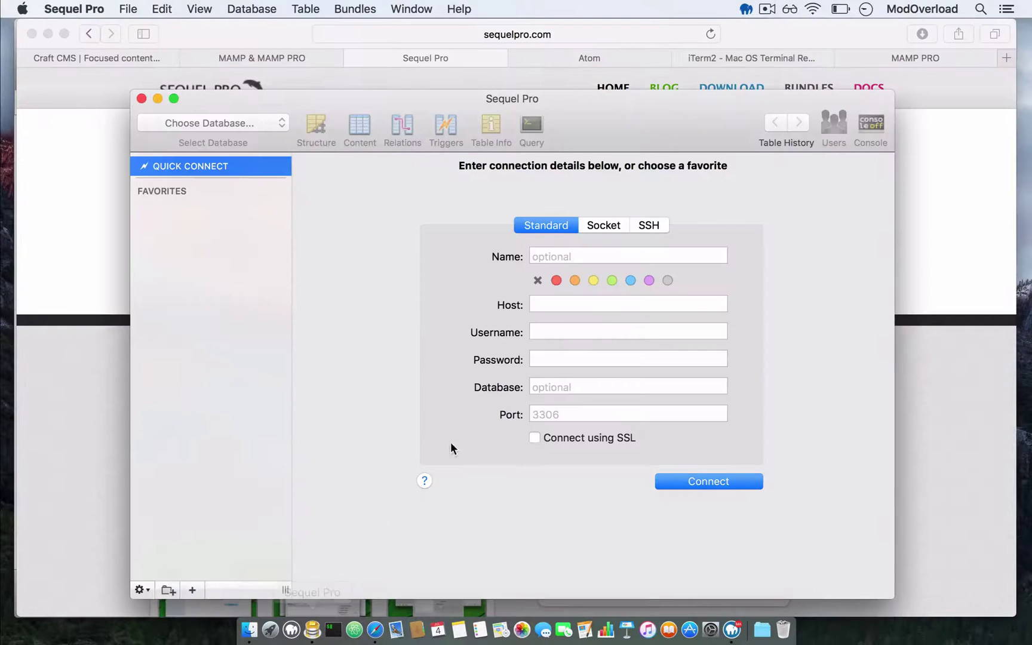
click(591, 225)
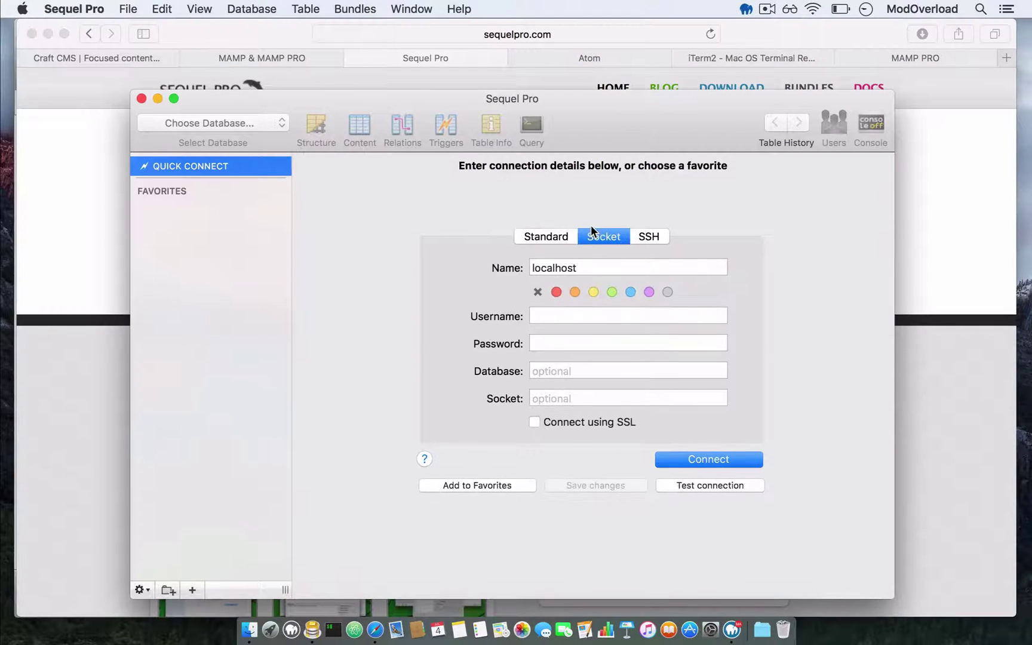
click(560, 316)
text(root)
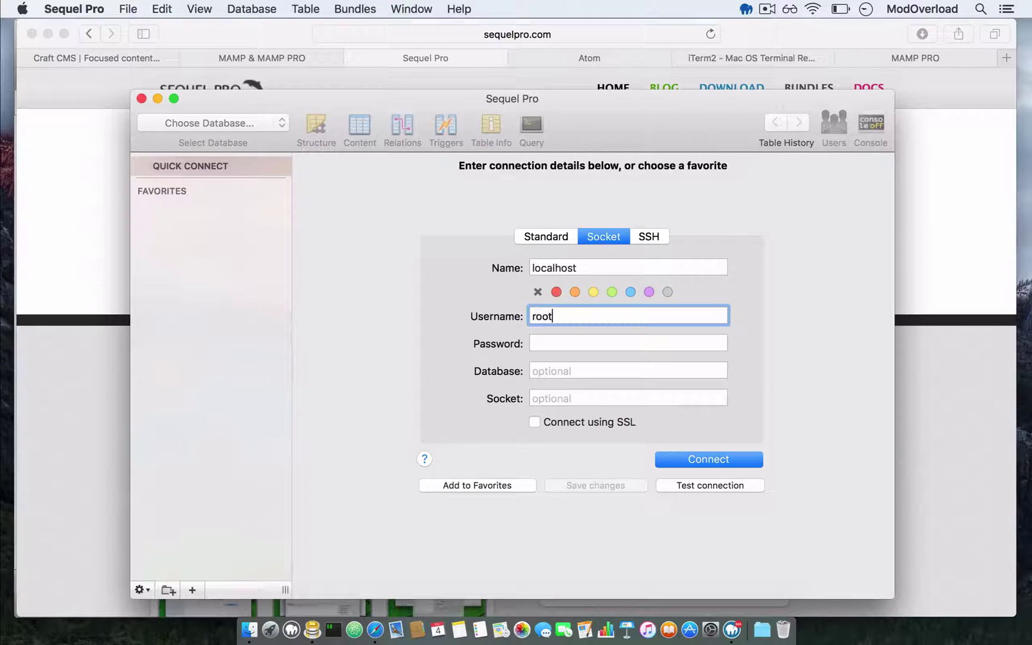
key(Tab)
text(root)
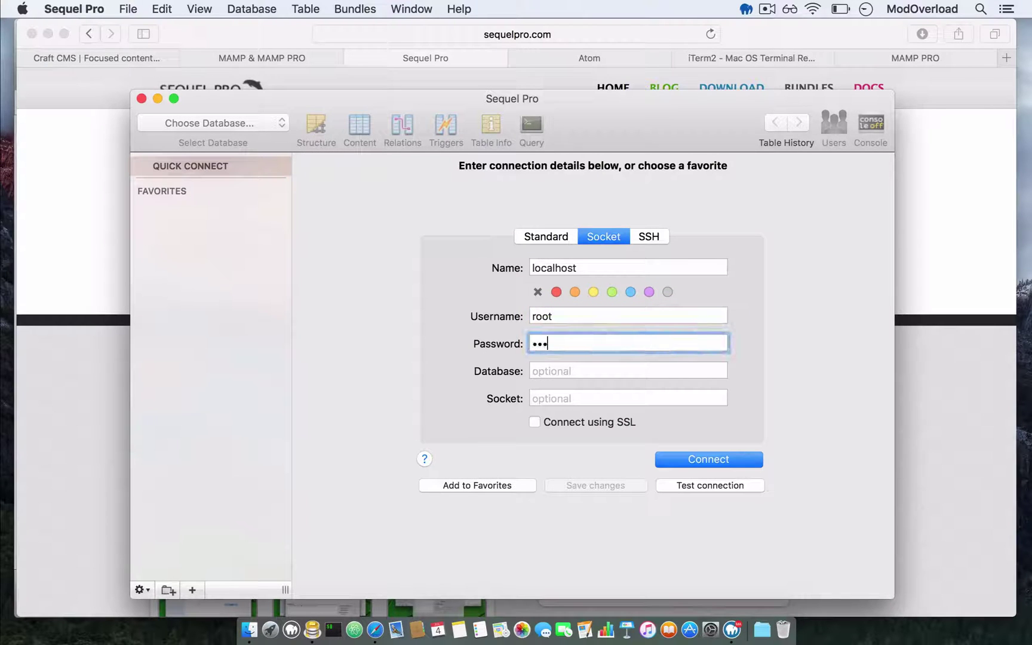
click(698, 484)
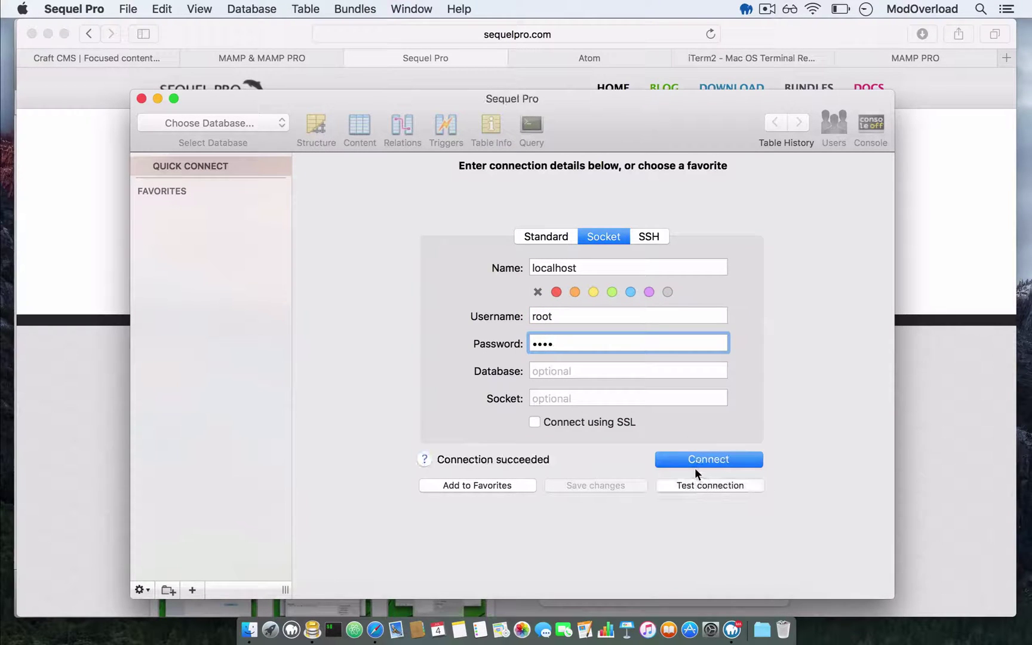
click(692, 460)
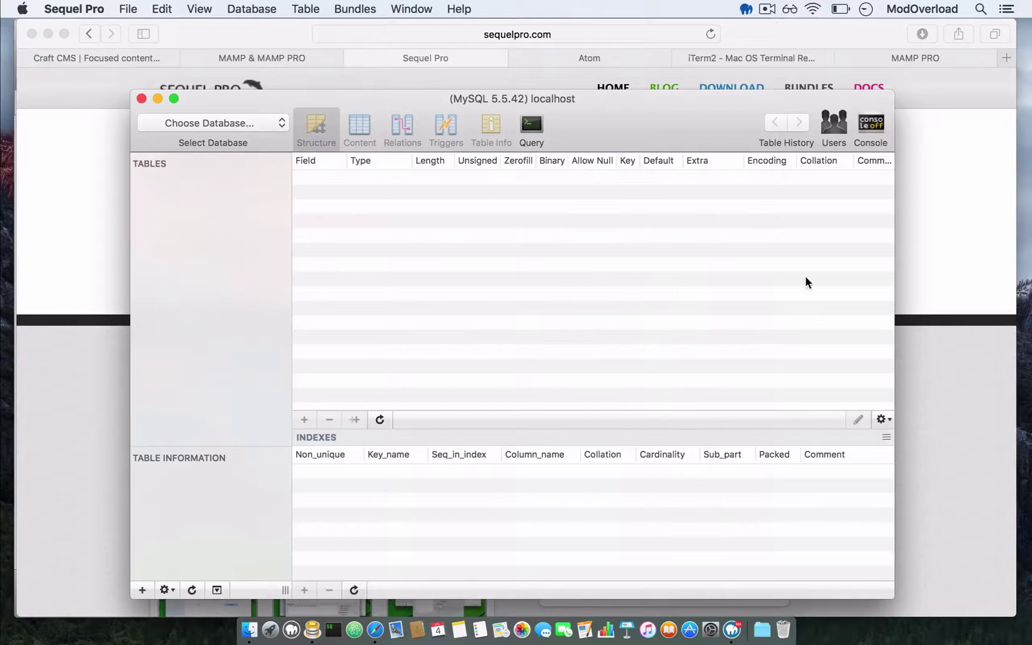
- In the MAMP PRO tab, change the address to localhost:8888/ and load it
click(938, 251)
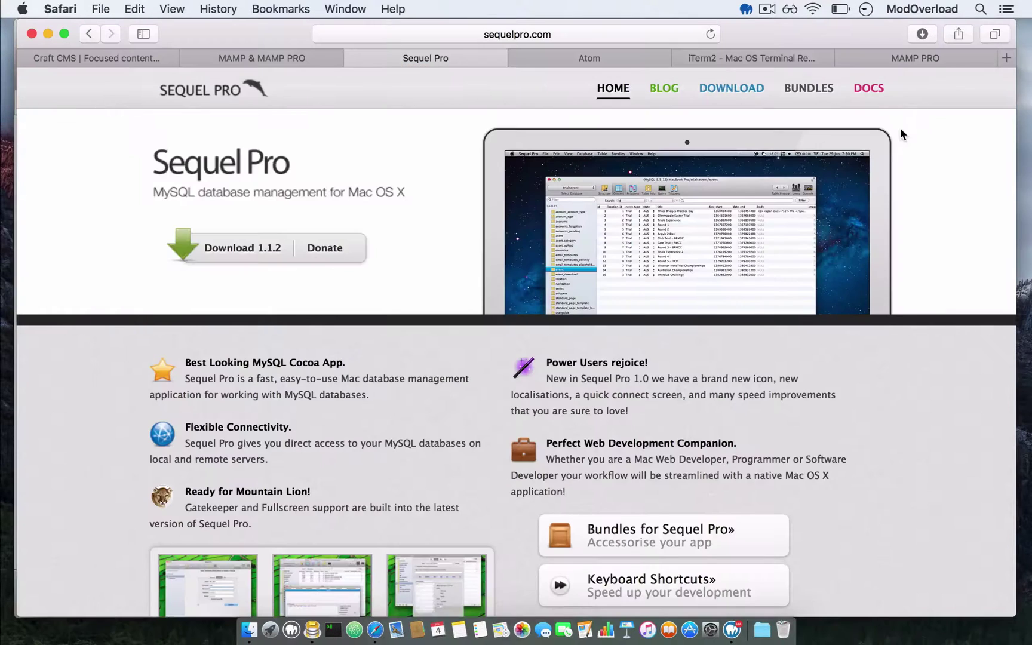
click(892, 63)
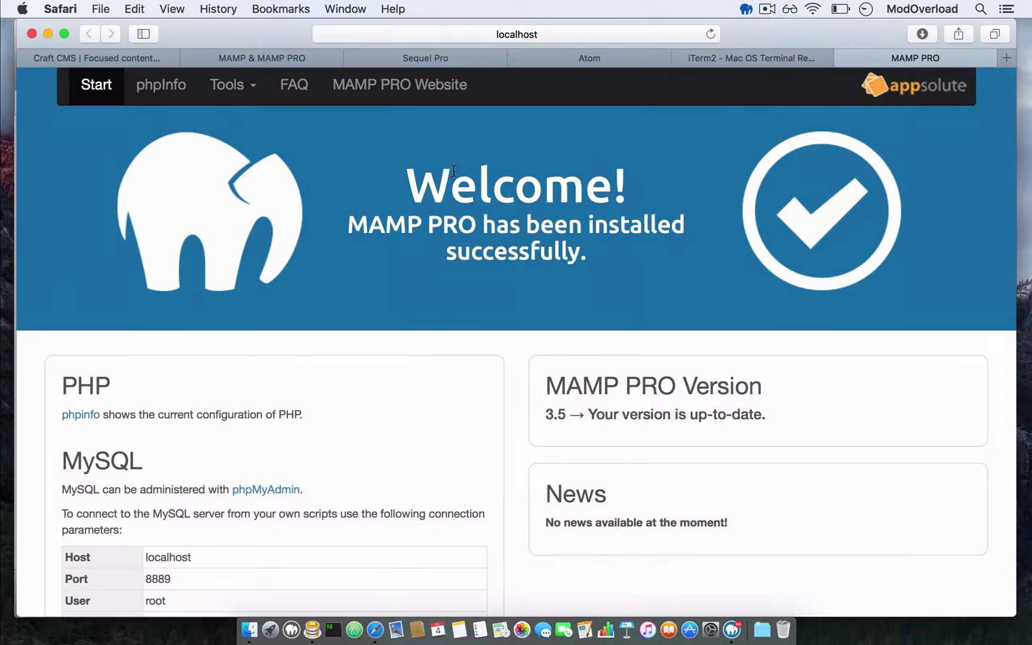
scroll(433, 342, down, 10)
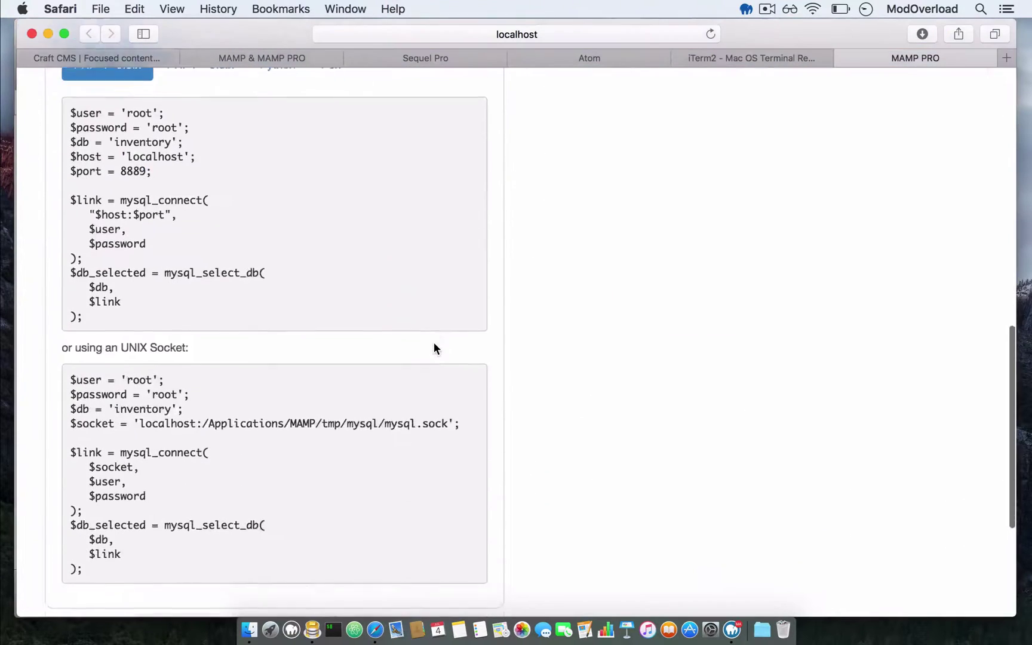
scroll(433, 342, up, 12)
click(568, 33)
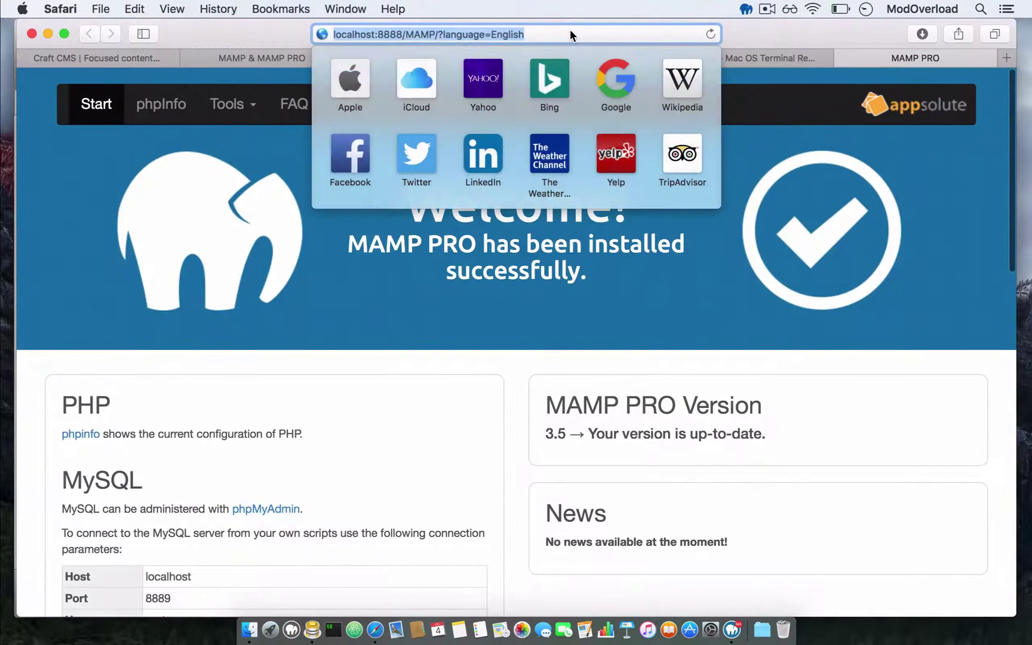
drag(555, 34, 399, 34)
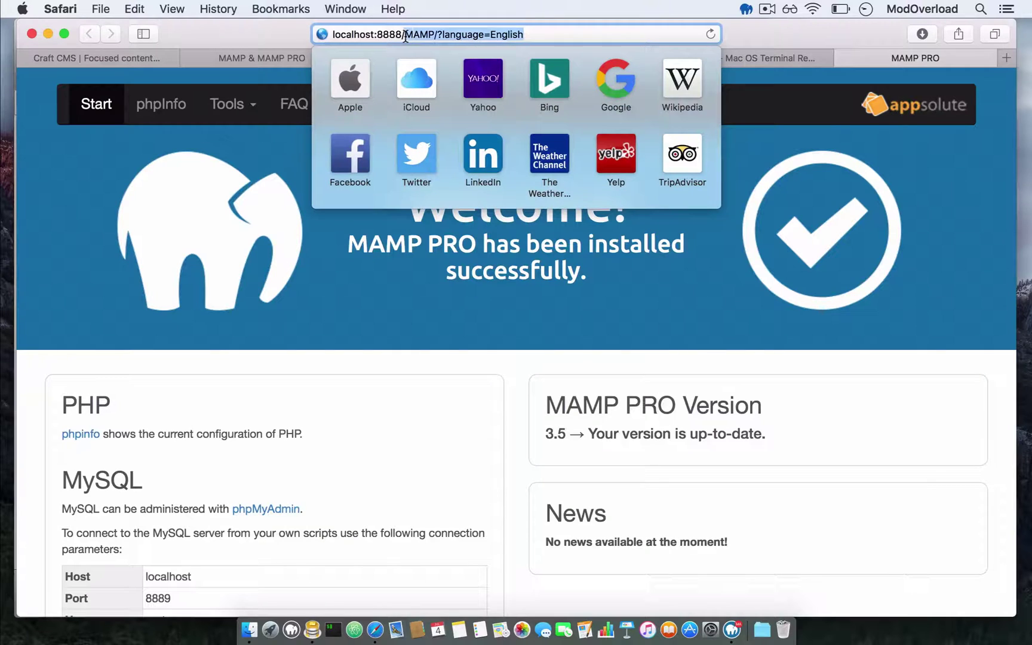
text(/)
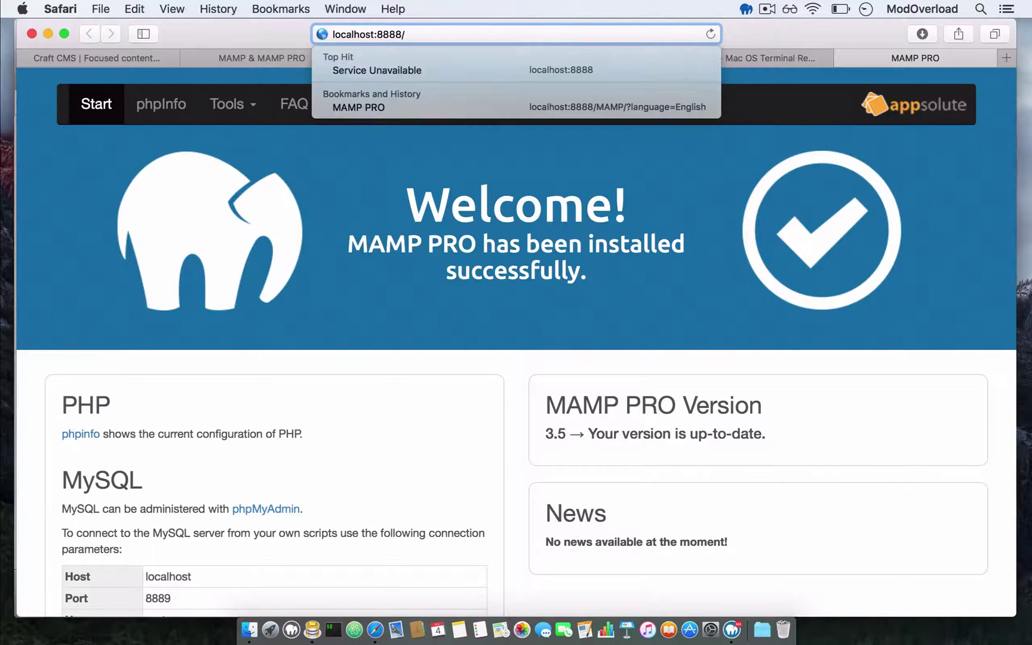
key(Return)
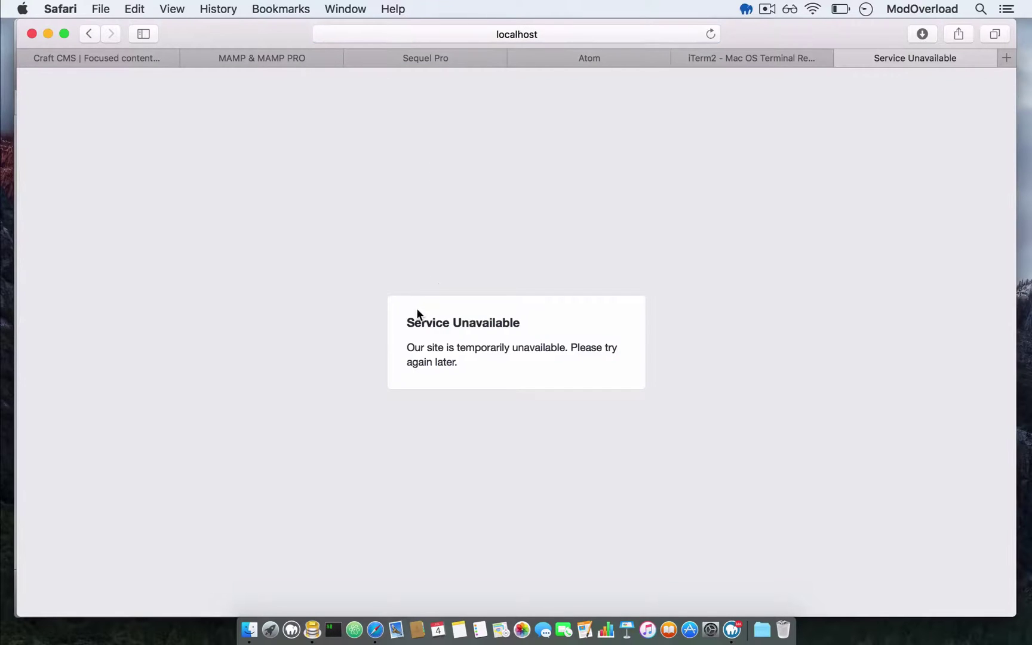
- Highlight the Service Unavailable error title and message to read them
drag(418, 310, 513, 376)
click(516, 379)
drag(404, 317, 475, 370)
click(475, 370)
- Drag the public folder from Finder into Atom to open it as a project
click(354, 630)
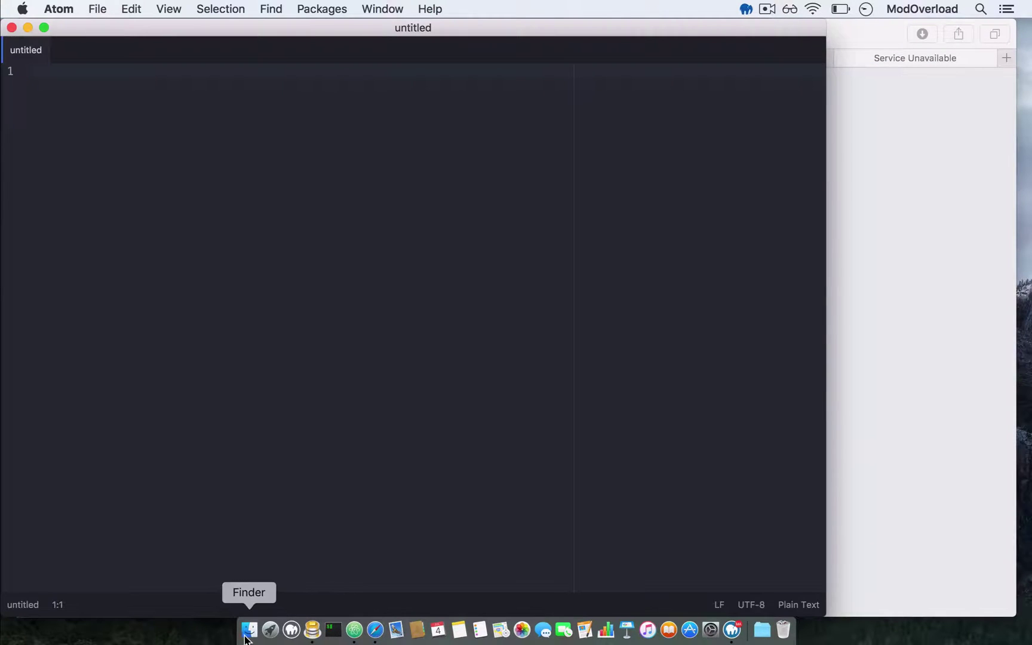
click(248, 630)
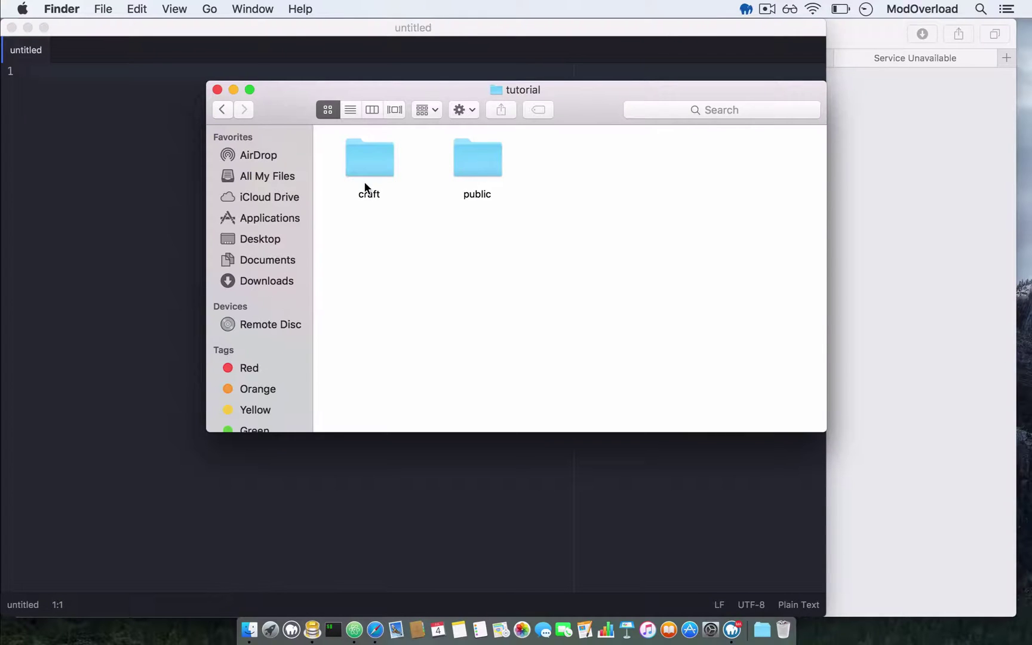
click(472, 156)
drag(481, 151, 116, 261)
key(ctrl+Up)
click(416, 160)
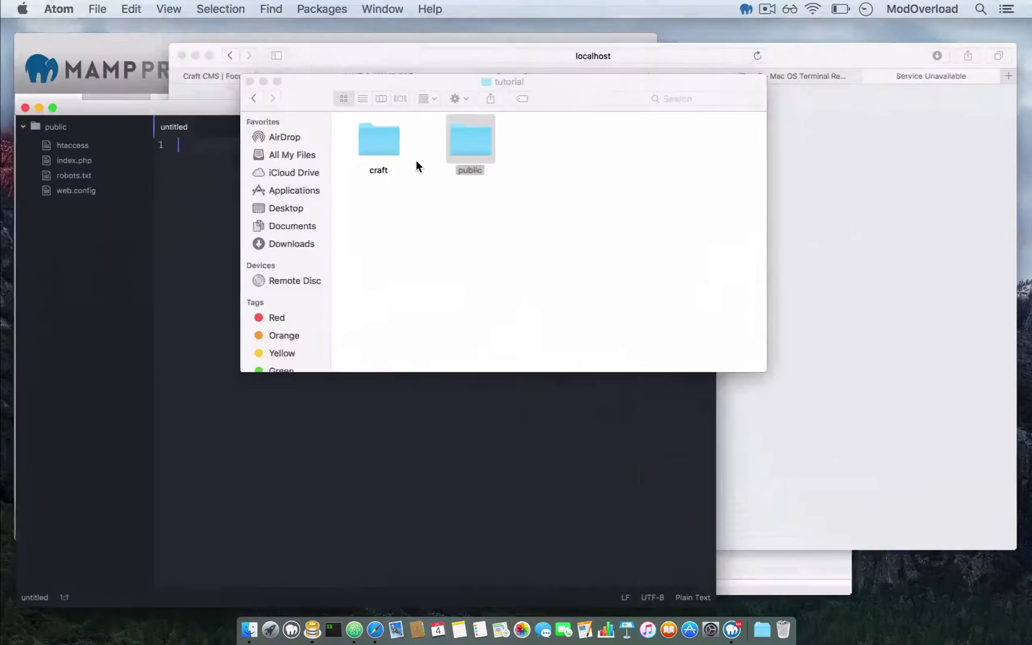
click(360, 158)
mouse_move(360, 158)
mouse_down()
mouse_move(154, 239)
mouse_move(369, 169)
mouse_up()
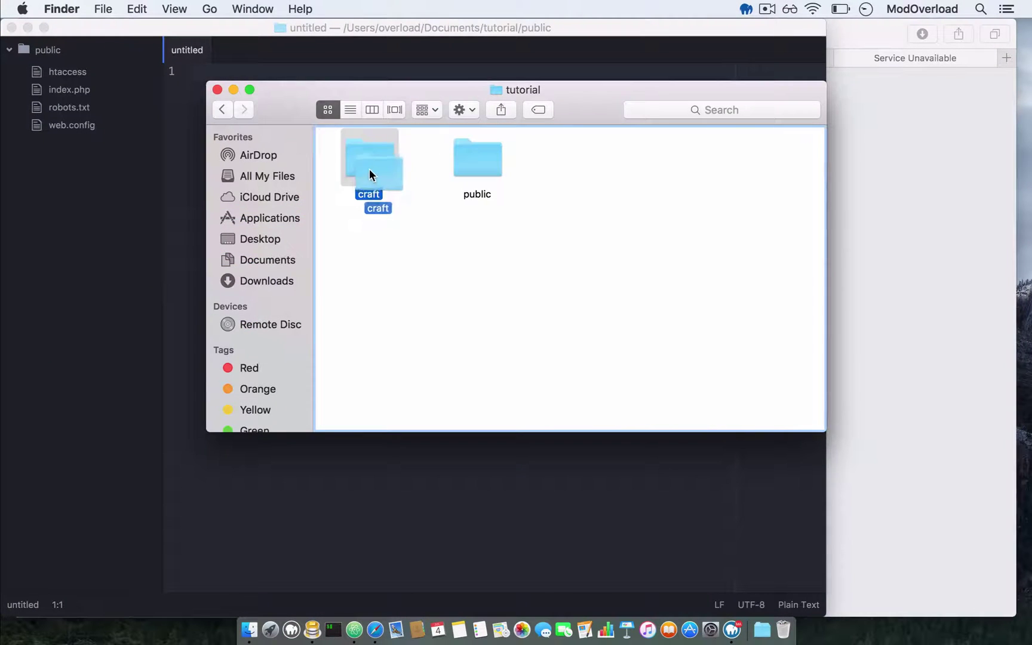
- Remove public from the Atom project and open the whole tutorial folder instead
click(222, 110)
click(196, 119)
right_click(66, 50)
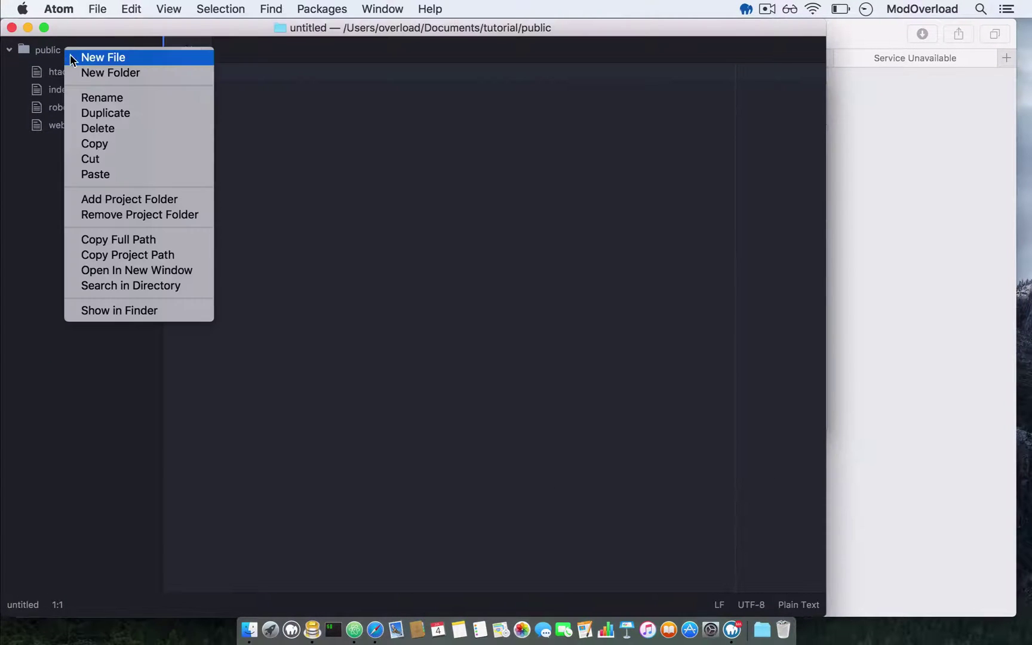
click(135, 215)
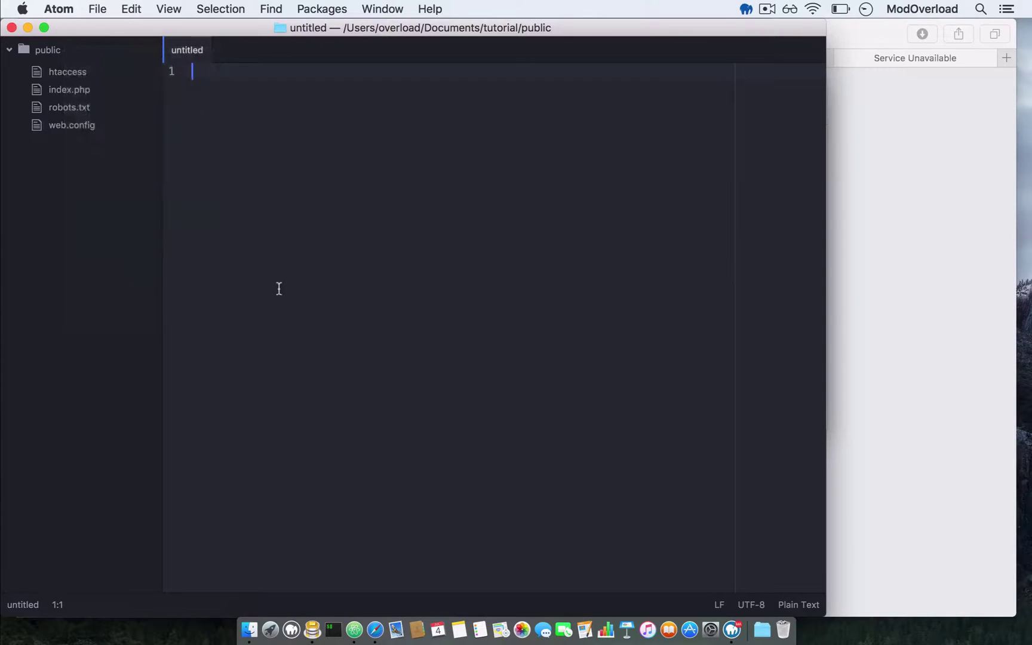
key(ctrl+Up)
click(412, 160)
drag(463, 167, 60, 226)
drag(492, 166, 336, 488)
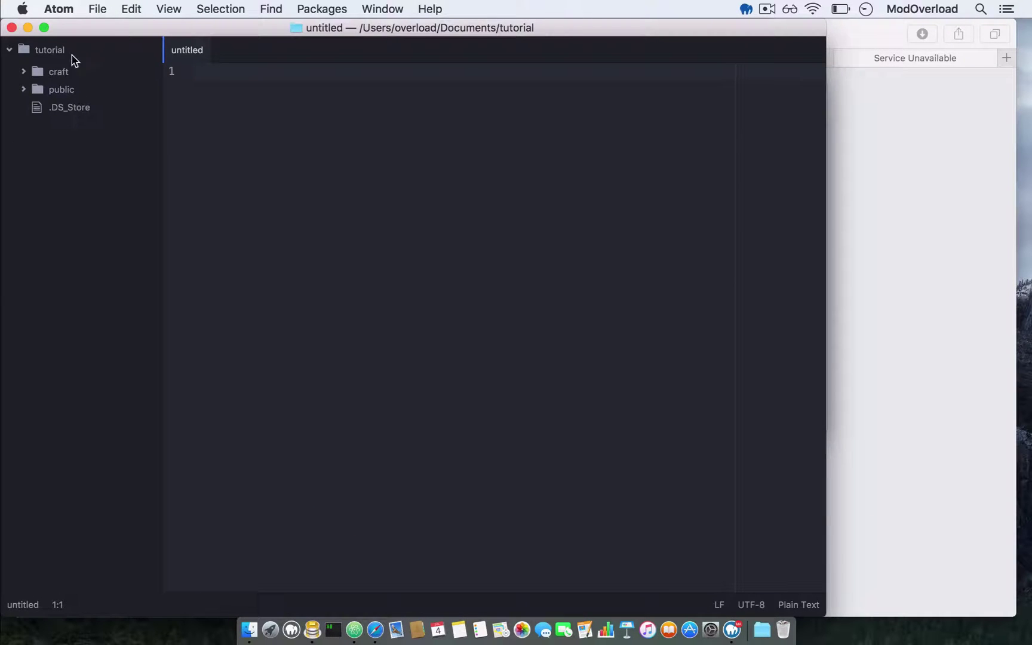
- Expand public, rename htaccess to .htaccess by adding a leading dot, and close its tab
click(24, 91)
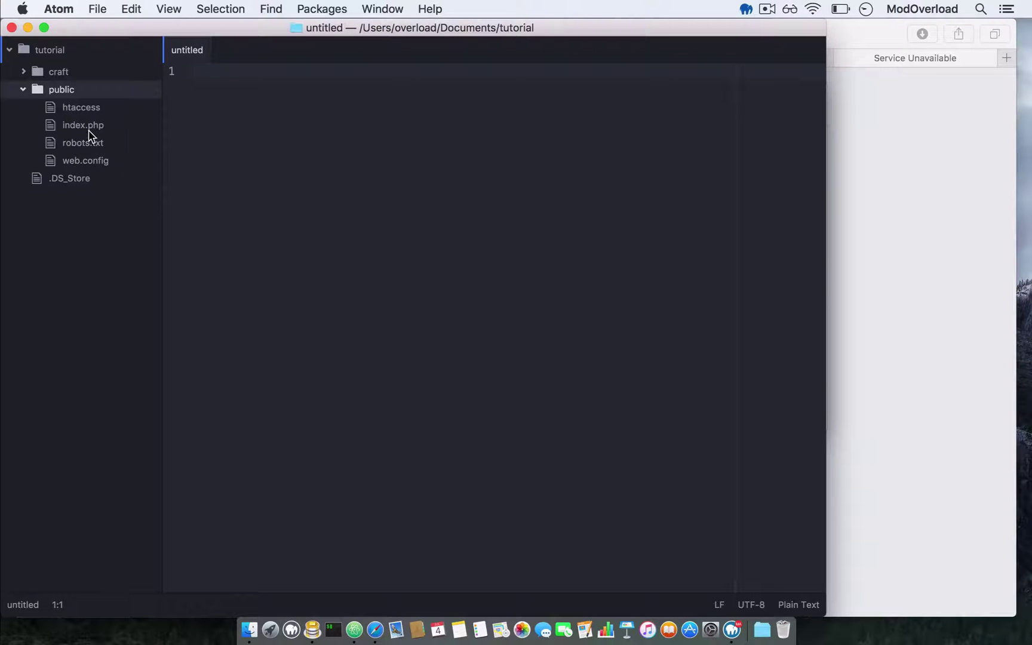
click(78, 110)
right_click(77, 107)
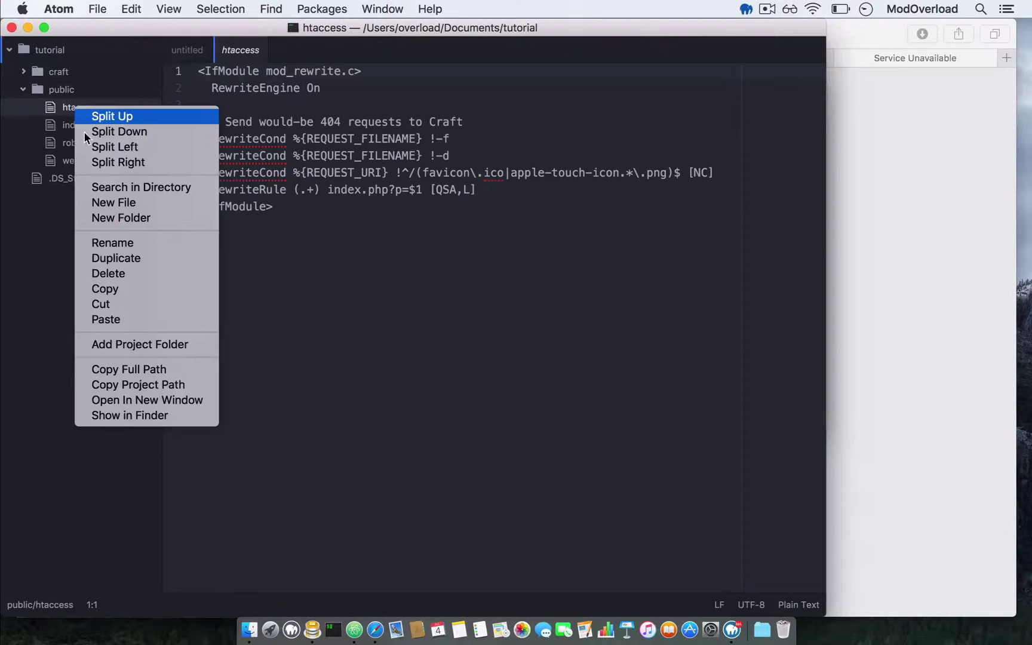
click(132, 241)
key(Left)
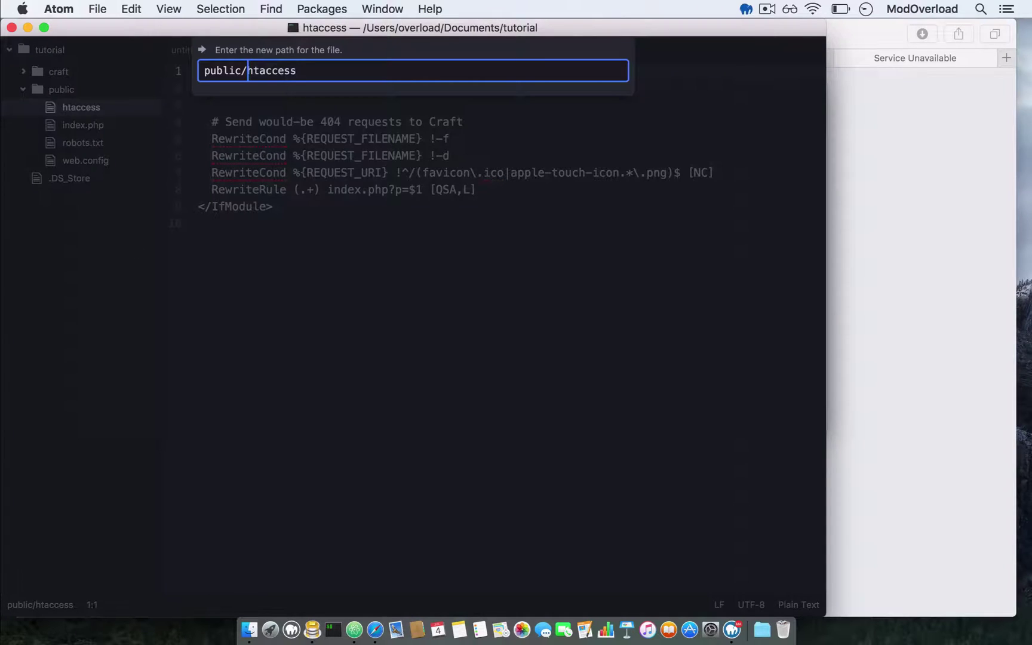
text(.)
drag(247, 71, 328, 71)
click(328, 71)
key(Return)
click(310, 190)
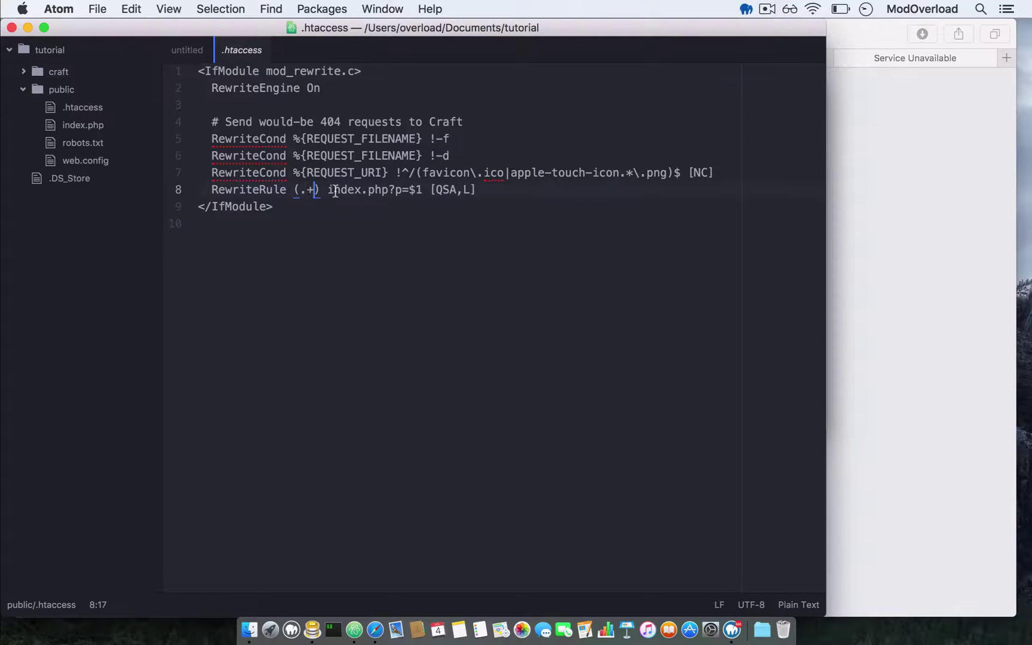
key(super+w)
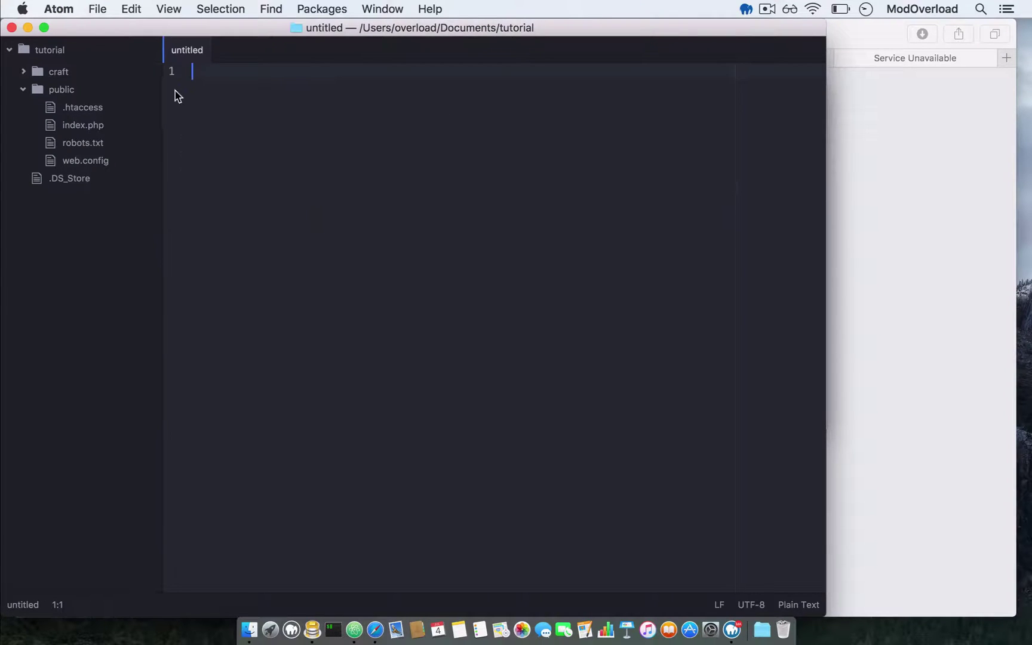
- Collapse public and open craft/config/db.php as a permanent tab to view its database settings
click(53, 86)
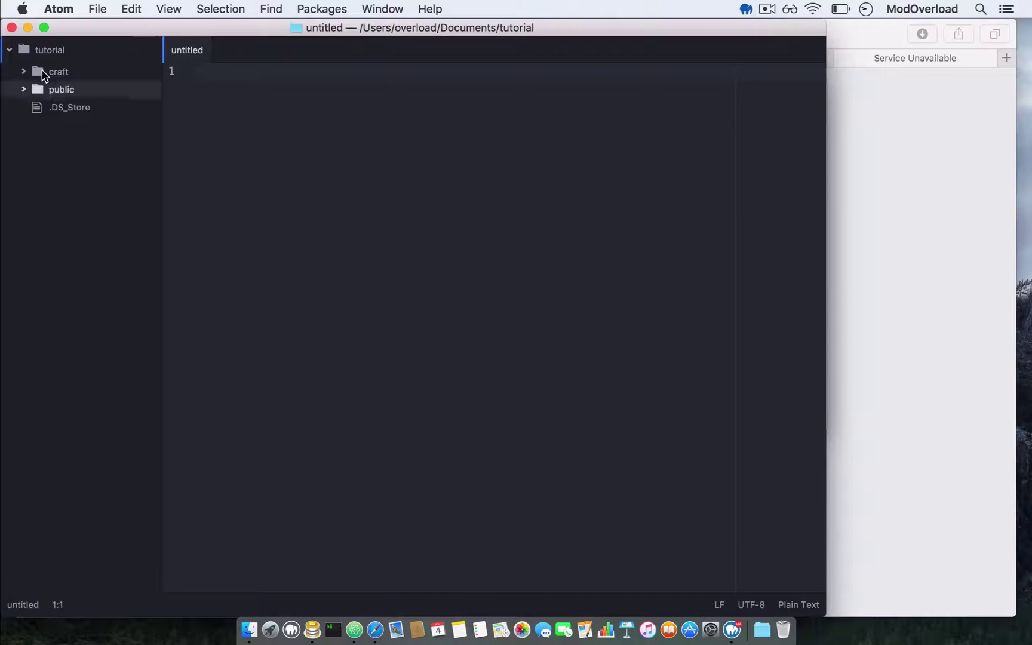
click(51, 72)
click(67, 106)
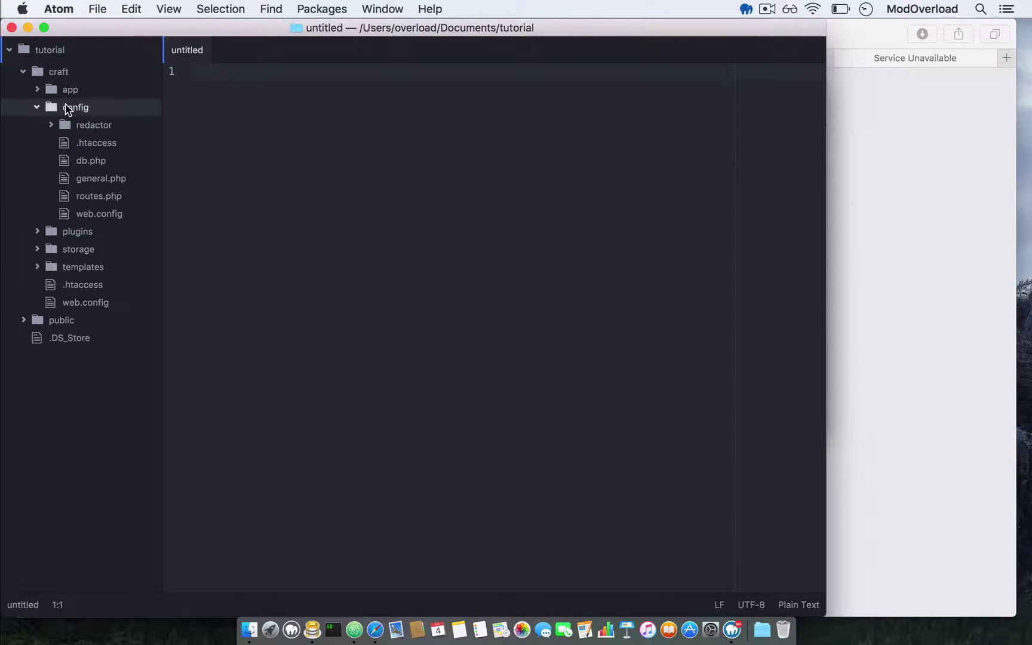
click(95, 161)
double_click(97, 161)
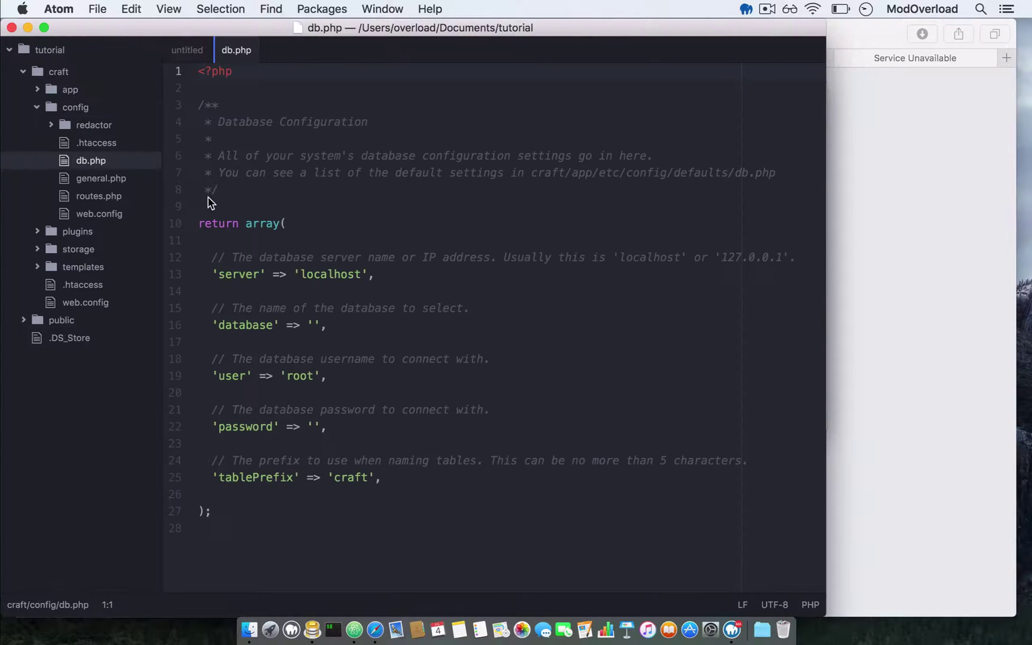
click(332, 327)
click(850, 276)
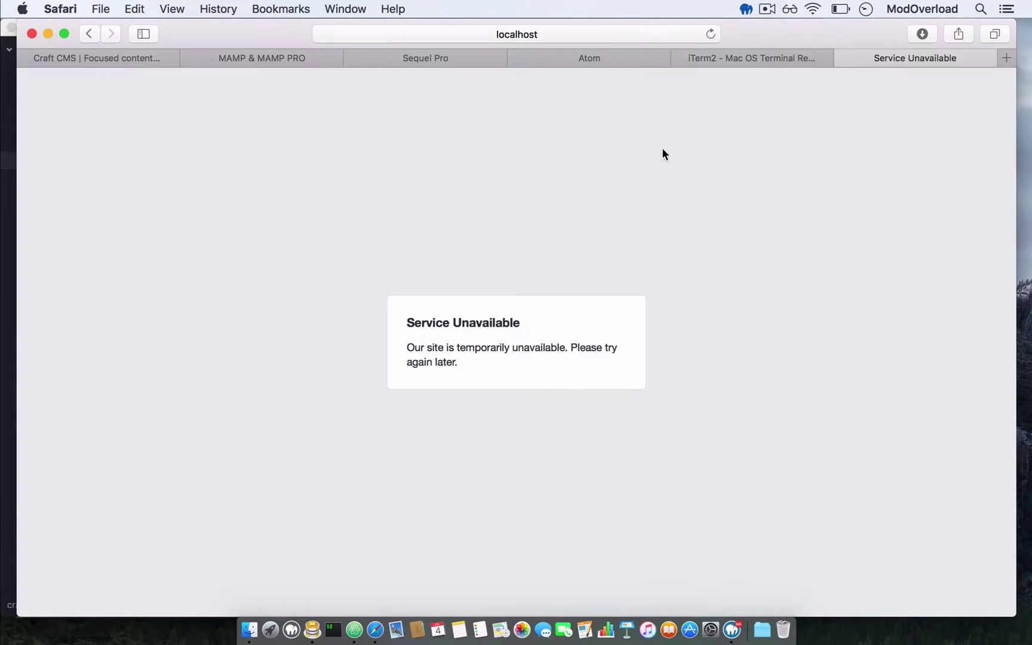
key(ctrl+Up)
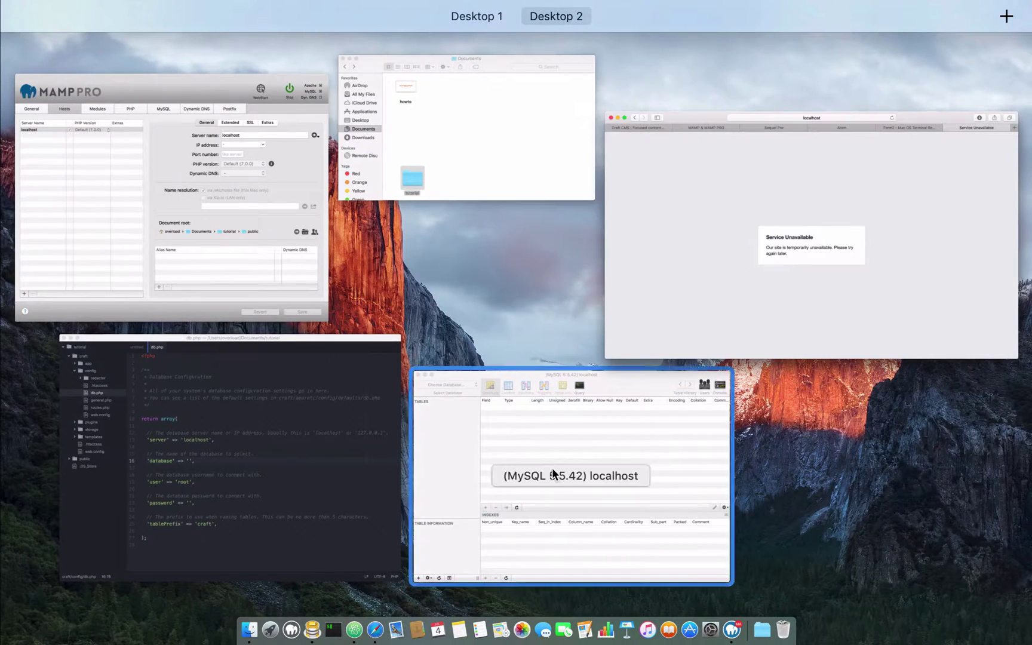
- In Sequel Pro, start a new database and name it tutorial
click(551, 468)
click(247, 128)
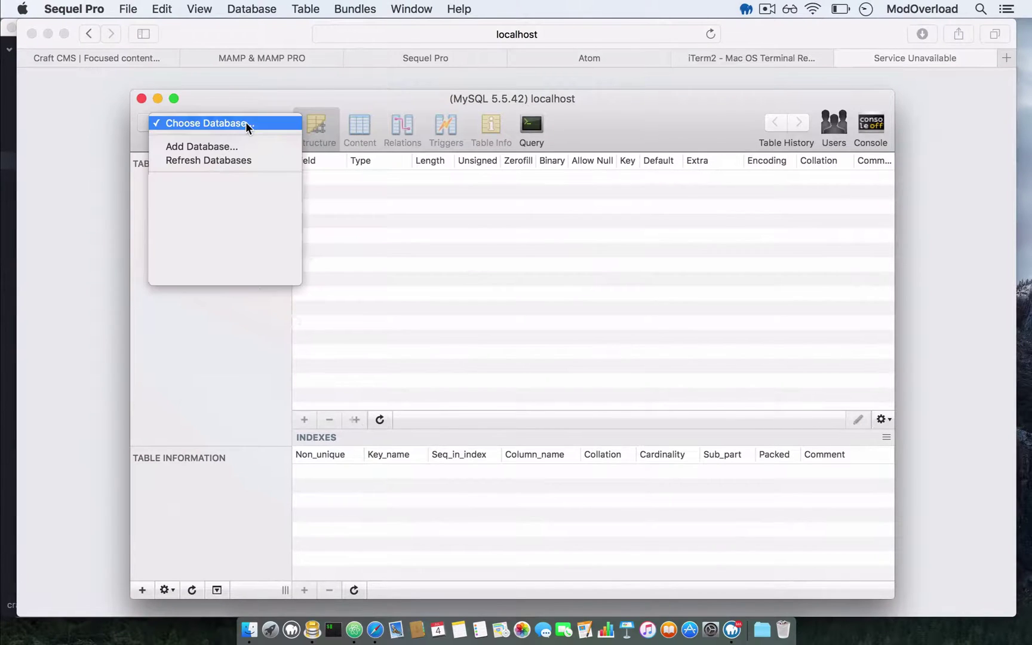
click(230, 341)
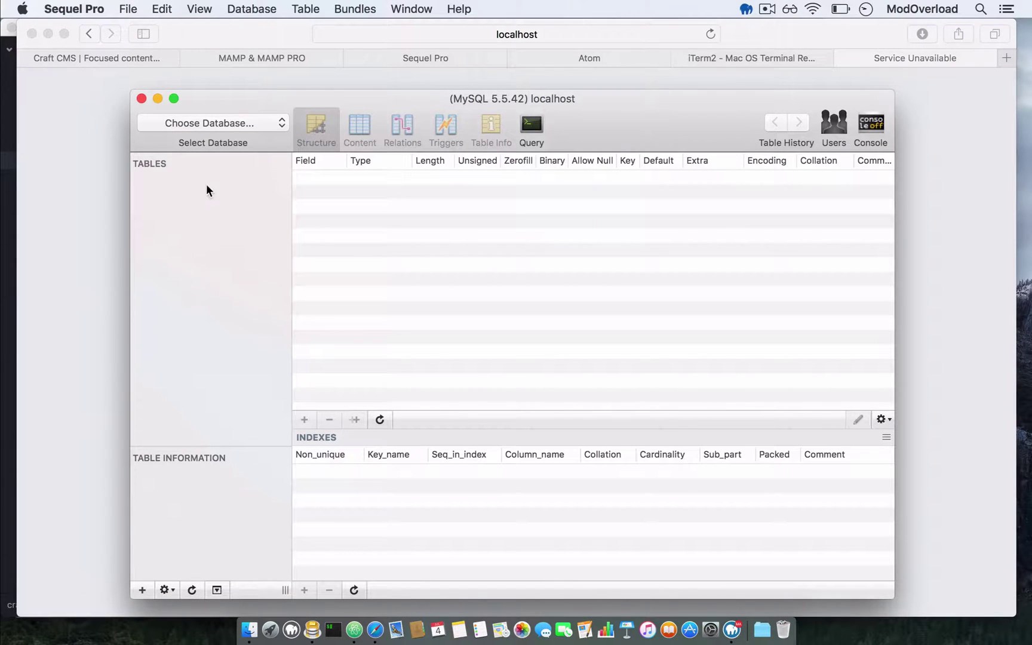
click(195, 127)
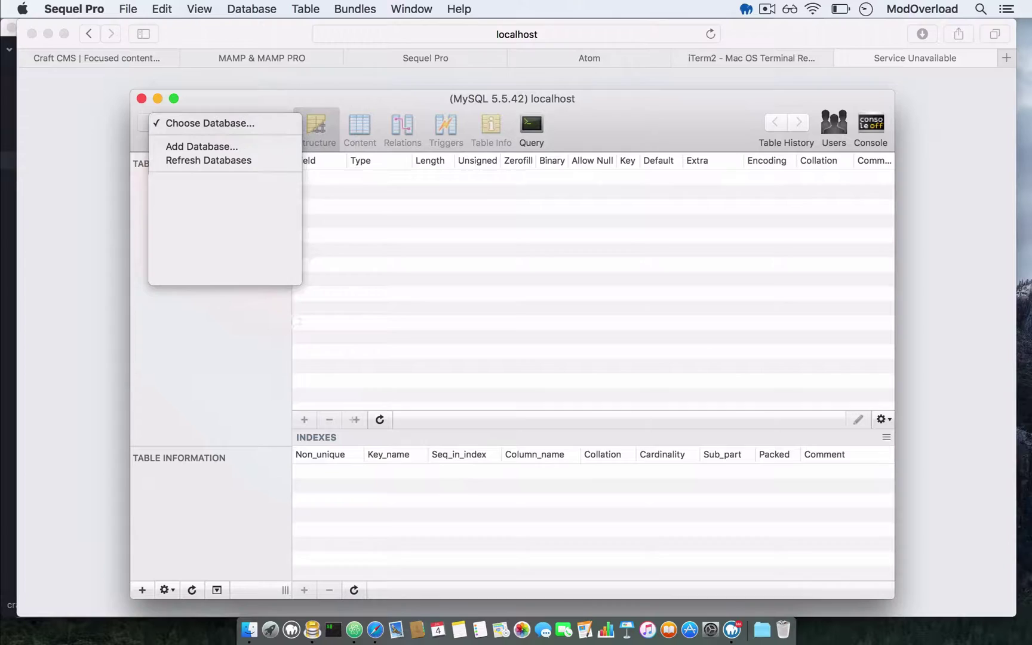
click(214, 145)
click(534, 215)
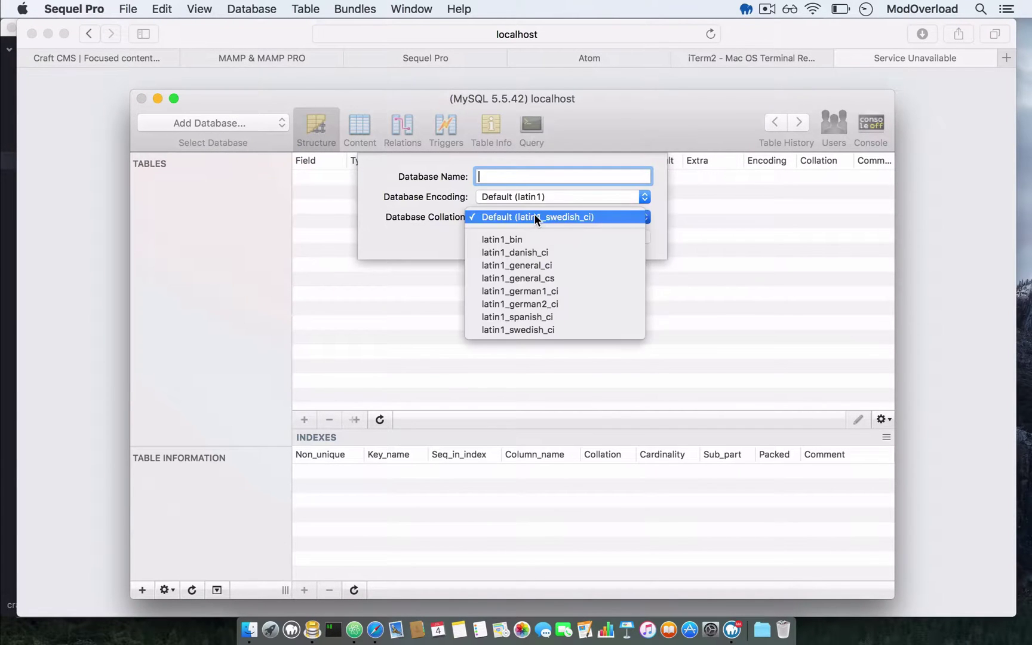
click(487, 176)
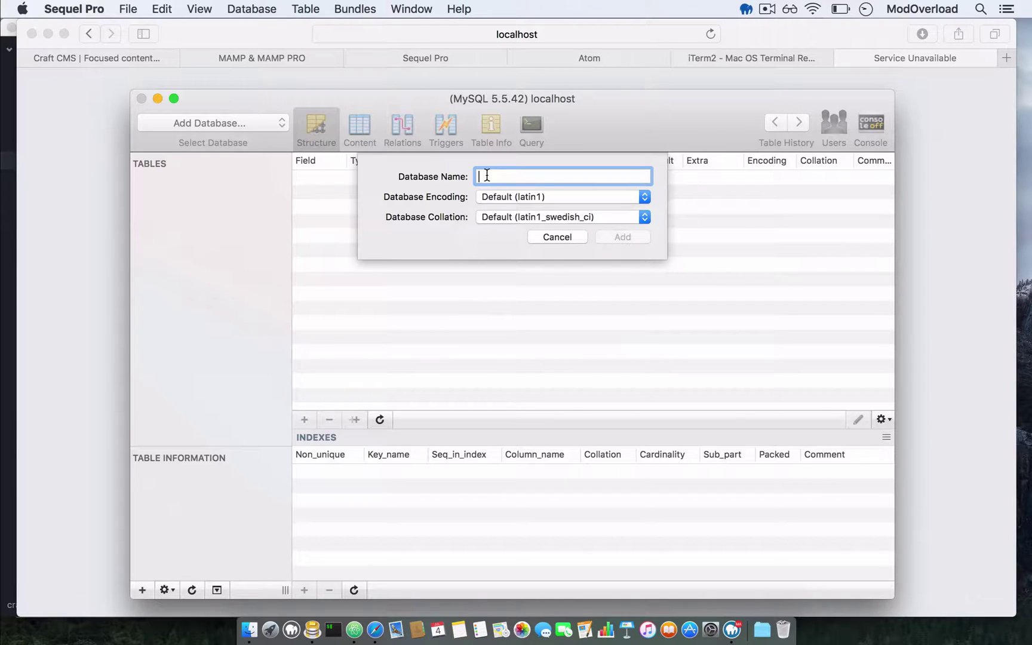
text(tutorial)
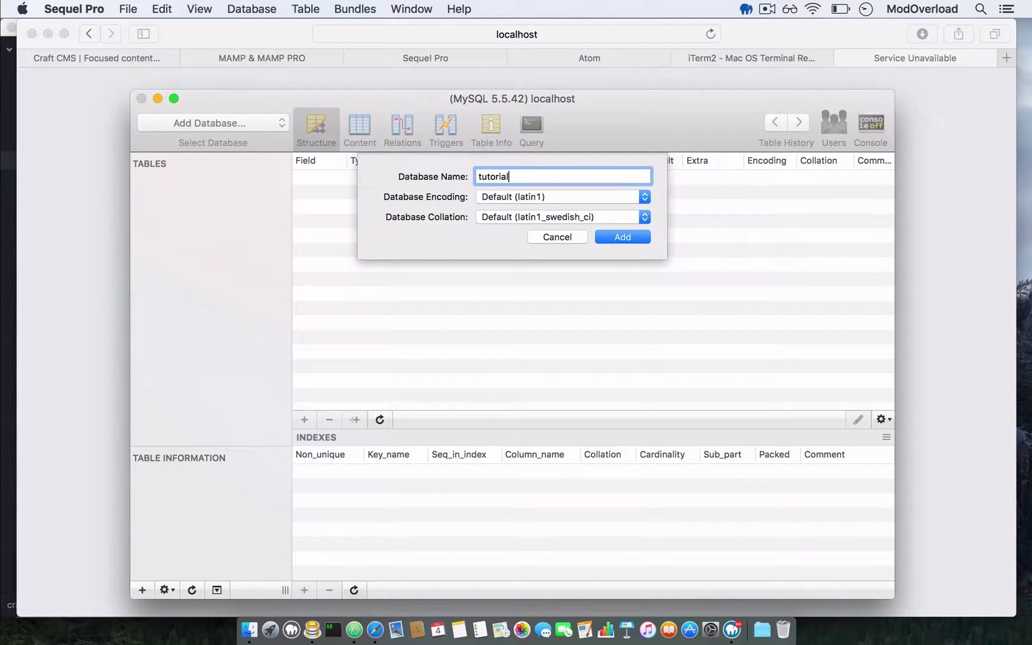
- Set encoding UTF-8 Unicode (utf8) and collation utf8_unicode_ci, then create the database
click(533, 197)
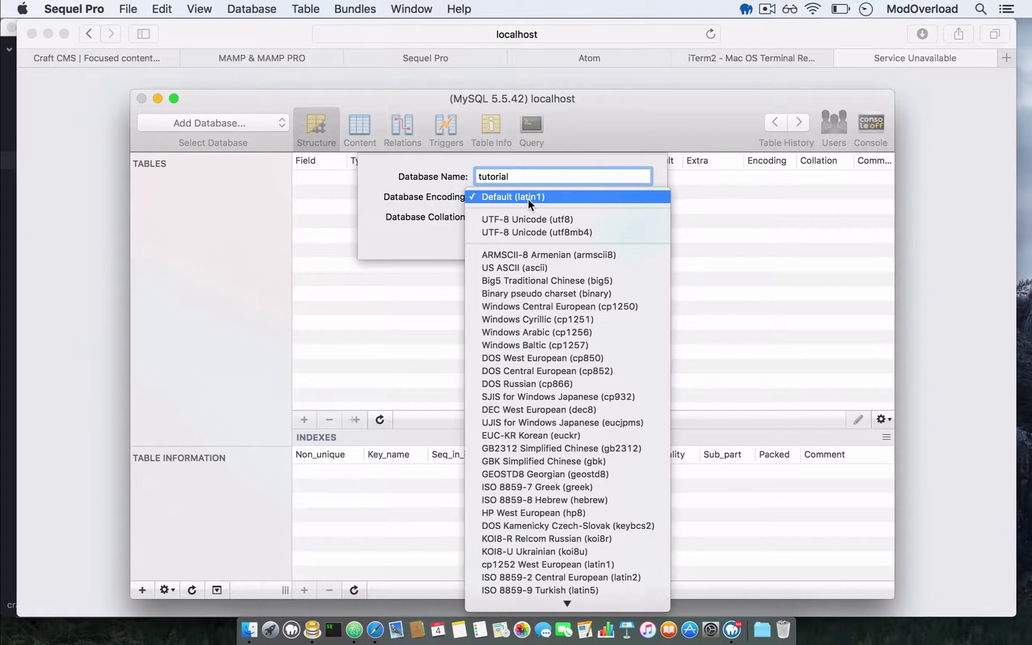
click(544, 219)
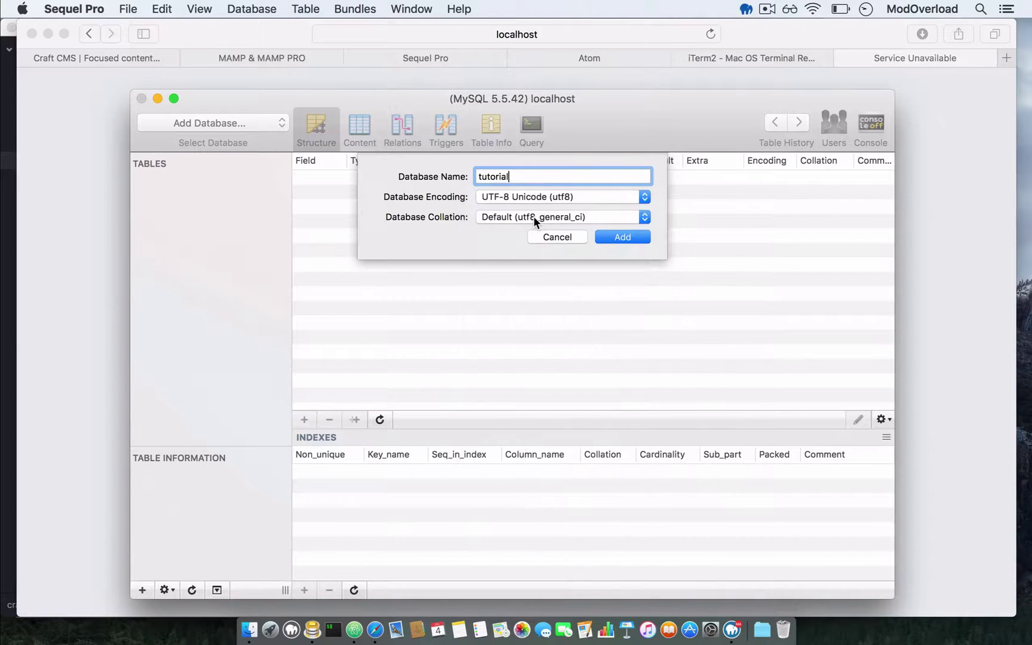
click(534, 217)
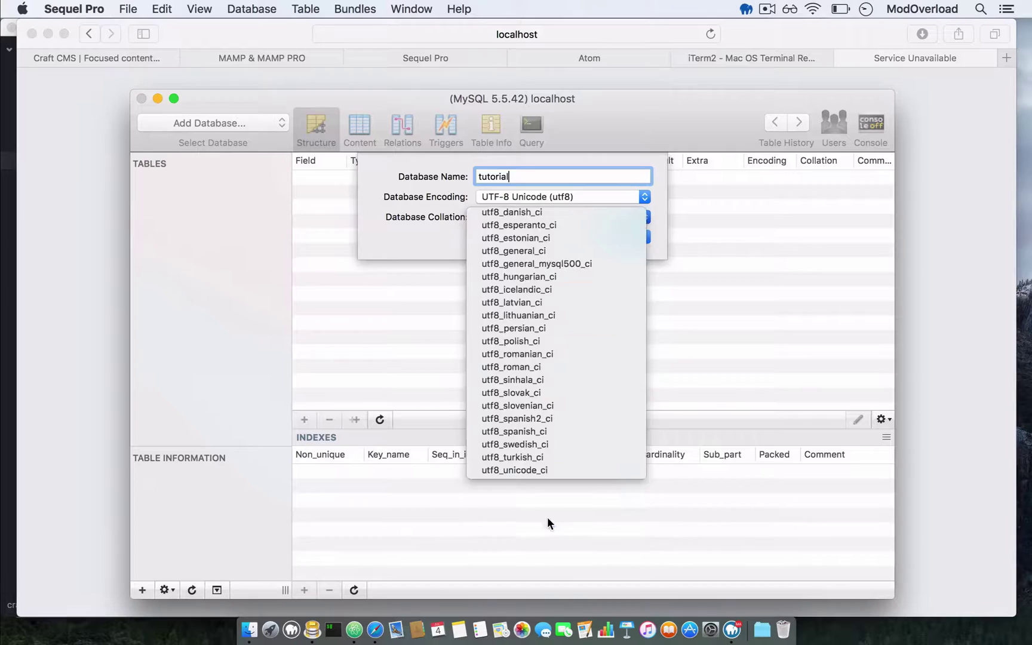
click(525, 470)
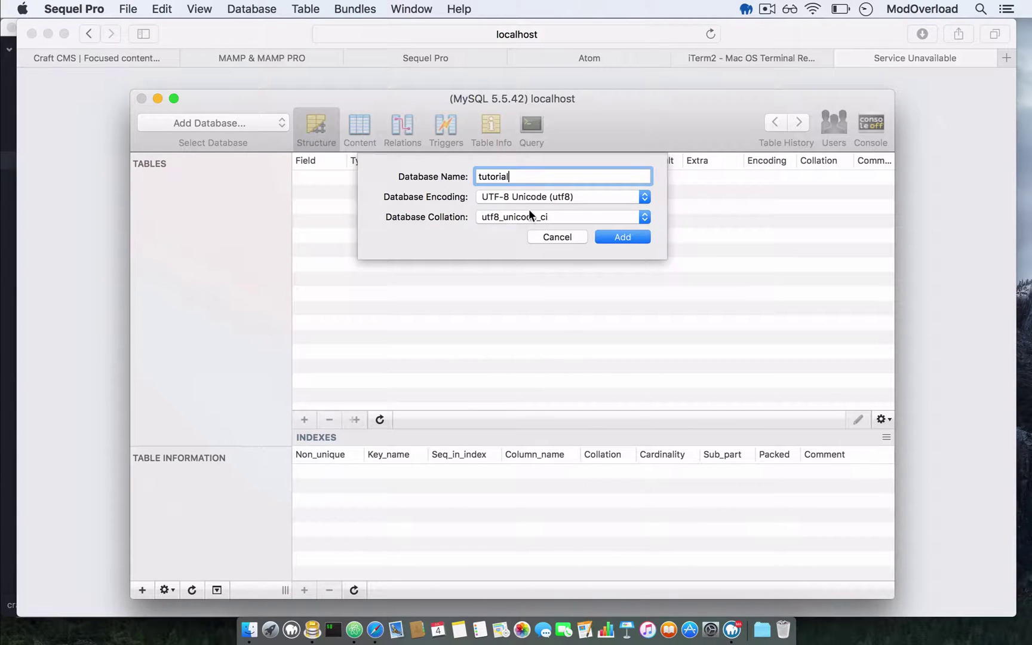
click(631, 236)
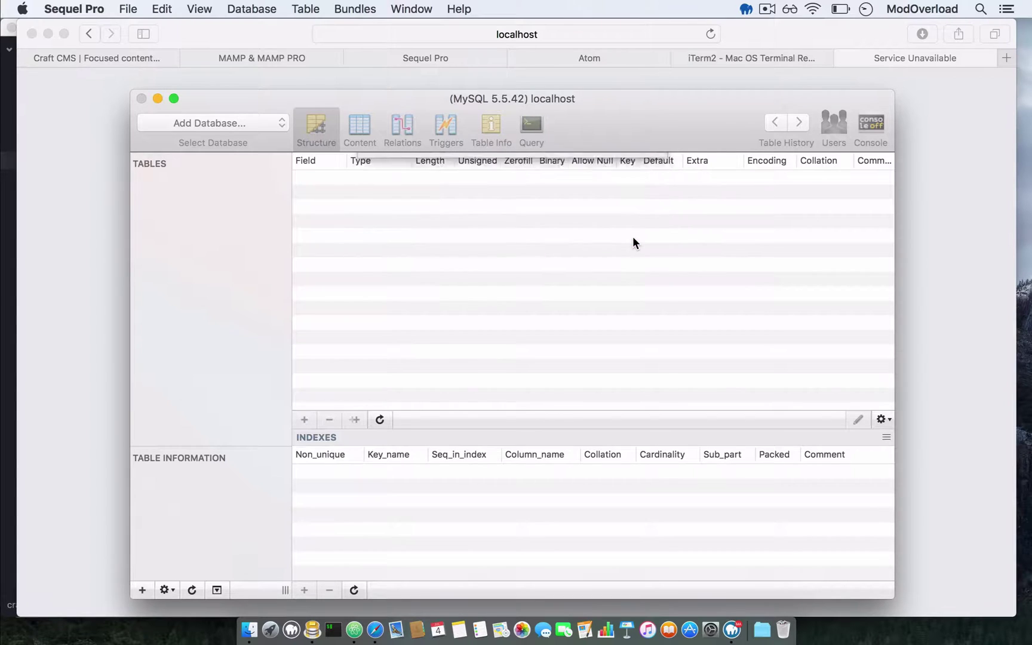
- Select the tutorial database, then return to db.php in Atom
click(234, 126)
click(234, 125)
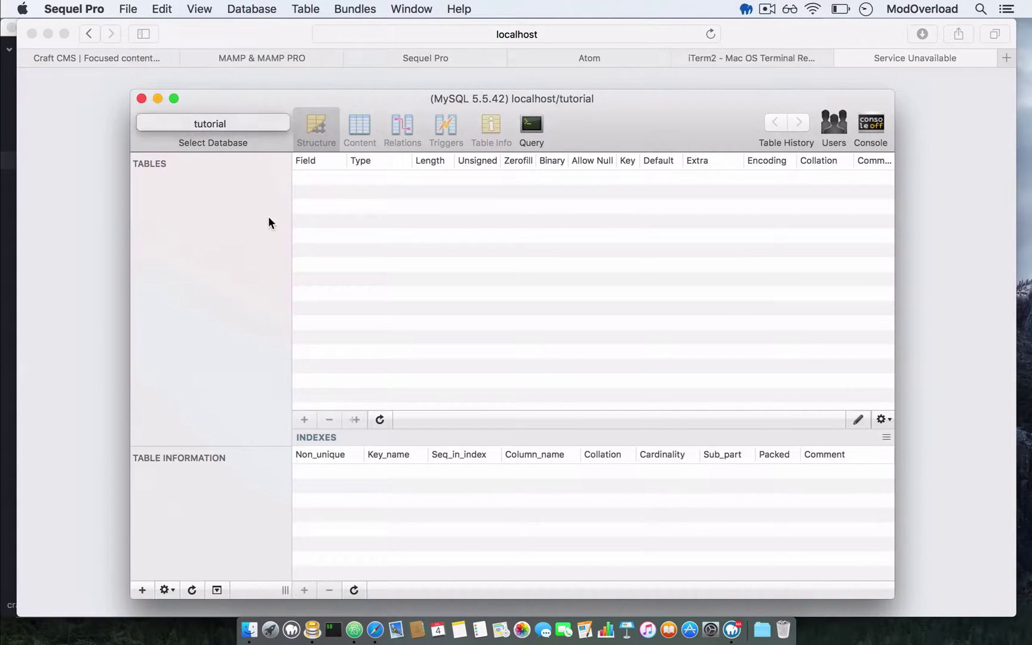
click(236, 121)
click(224, 124)
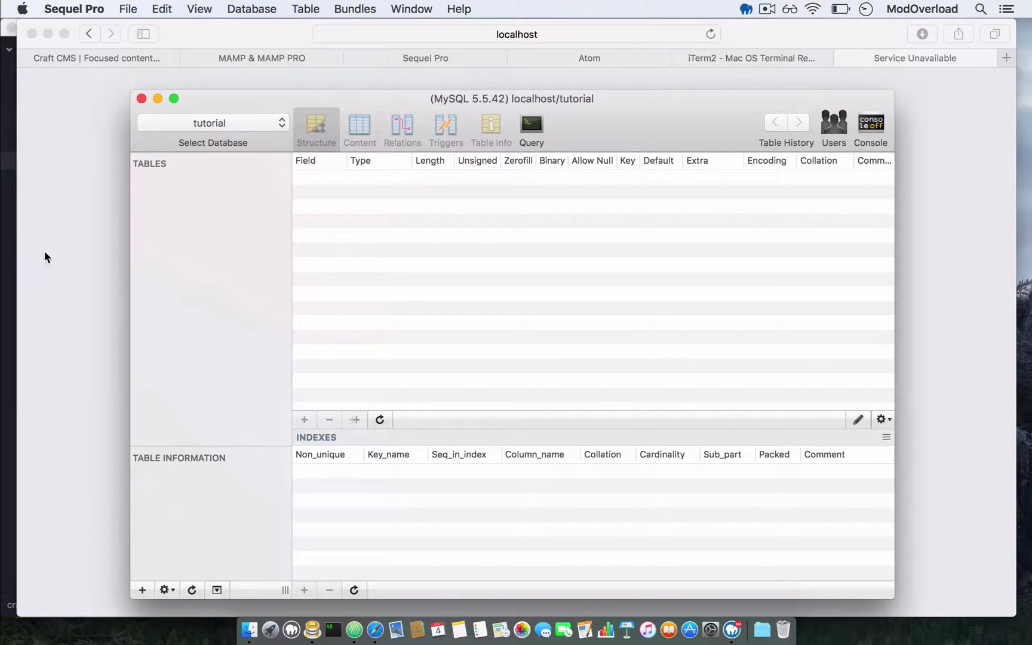
click(9, 242)
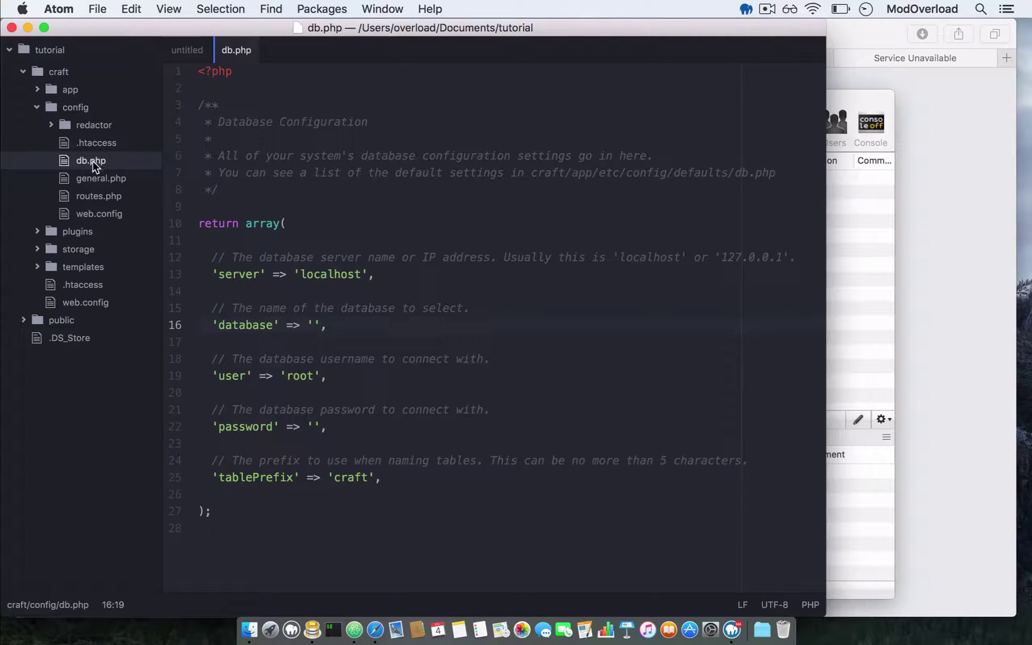
- In db.php, enter tutorial as the database name and fill in the database password
click(313, 325)
text(tutorial)
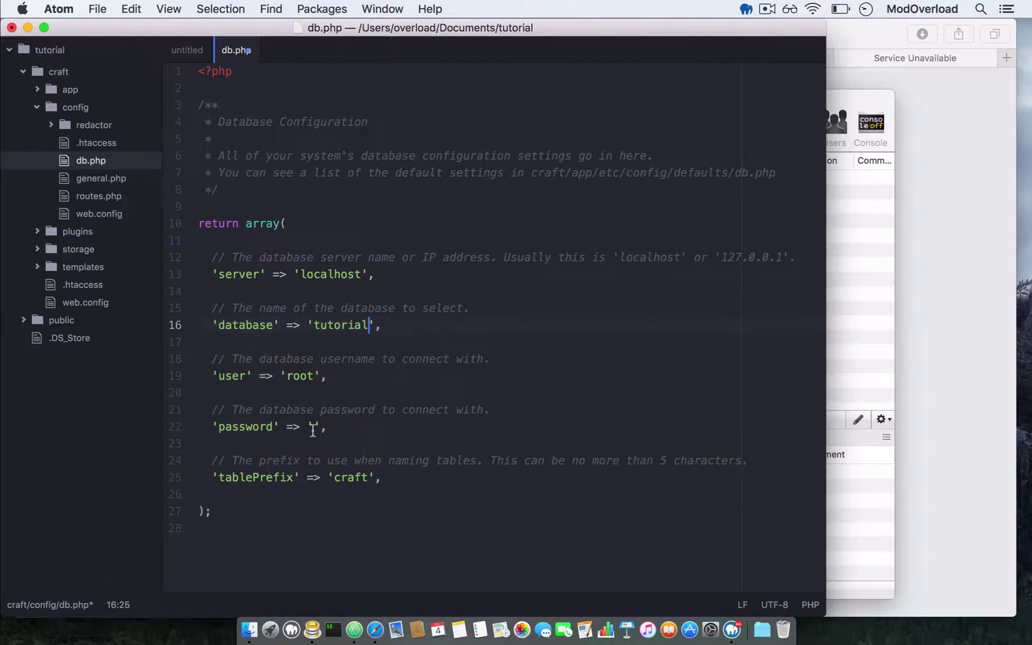
click(313, 426)
text(root)
click(479, 377)
- Open a terminal and change into the Documents/tutorial folder
click(333, 629)
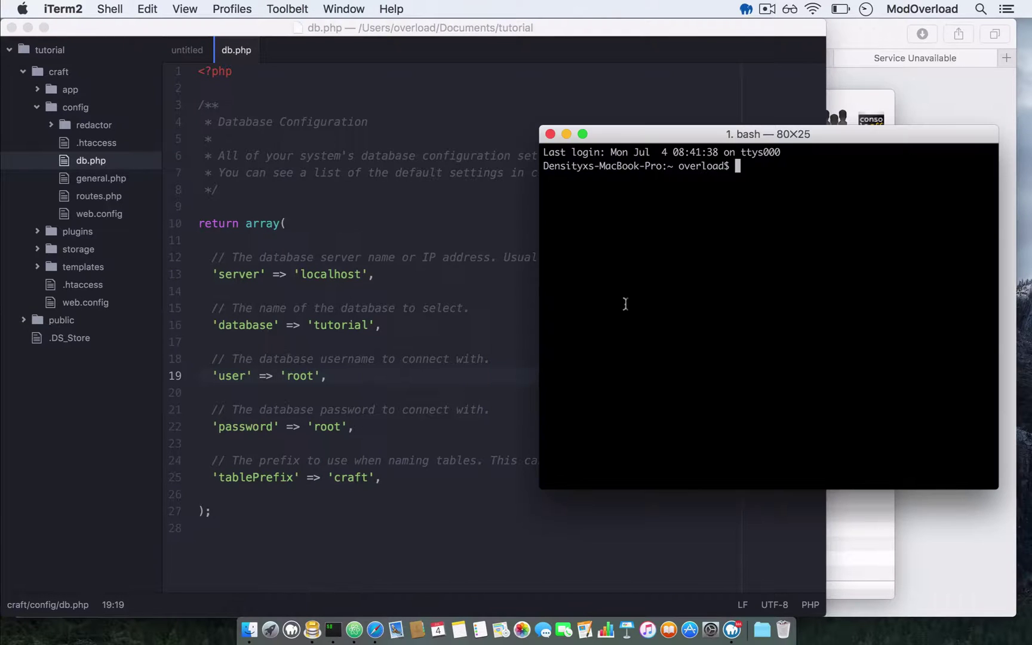
drag(810, 142, 567, 154)
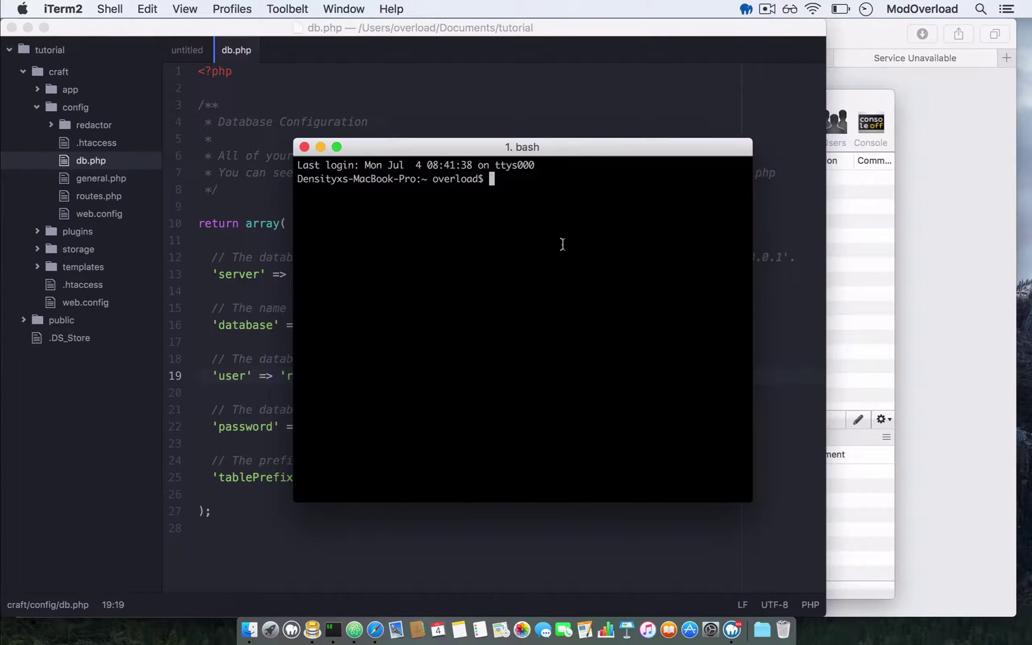
text(cd doc)
key(BackSpace)
key(BackSpace)
key(BackSpace)
text(De)
key(BackSpace)
text(o)
key(Tab)
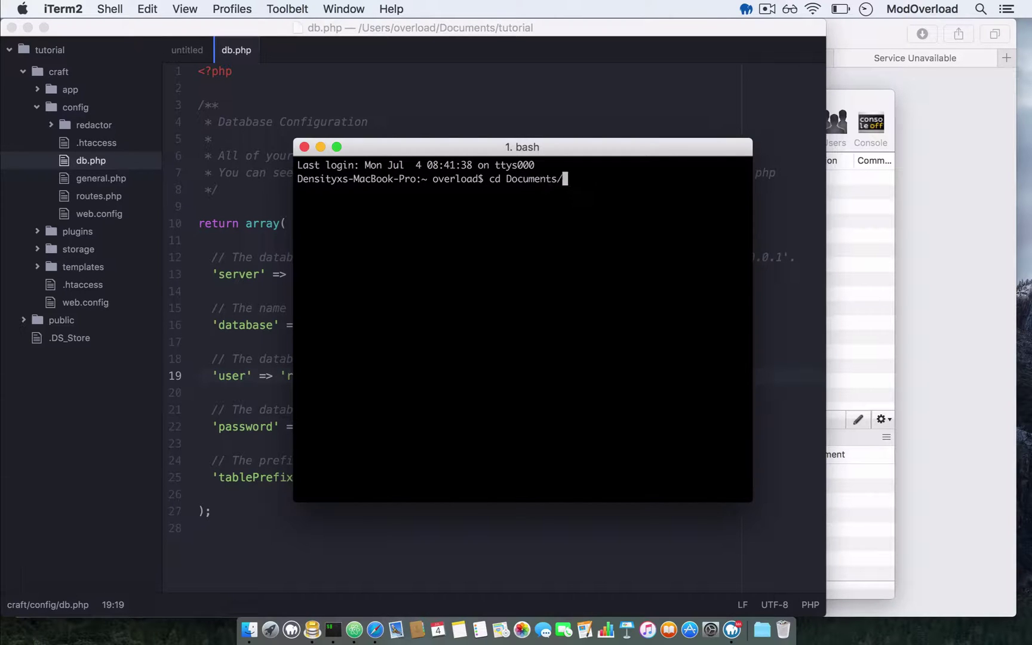
text(tu)
key(Tab)
key(Return)
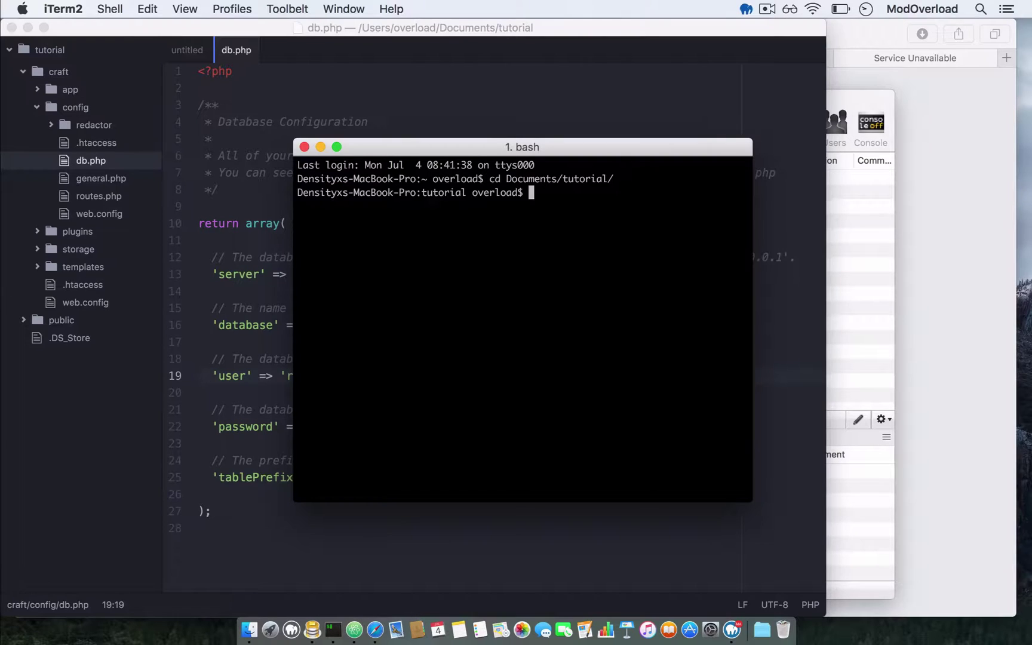
- List the tutorial folder, then move into craft and list its contents
text(ls)
key(Return)
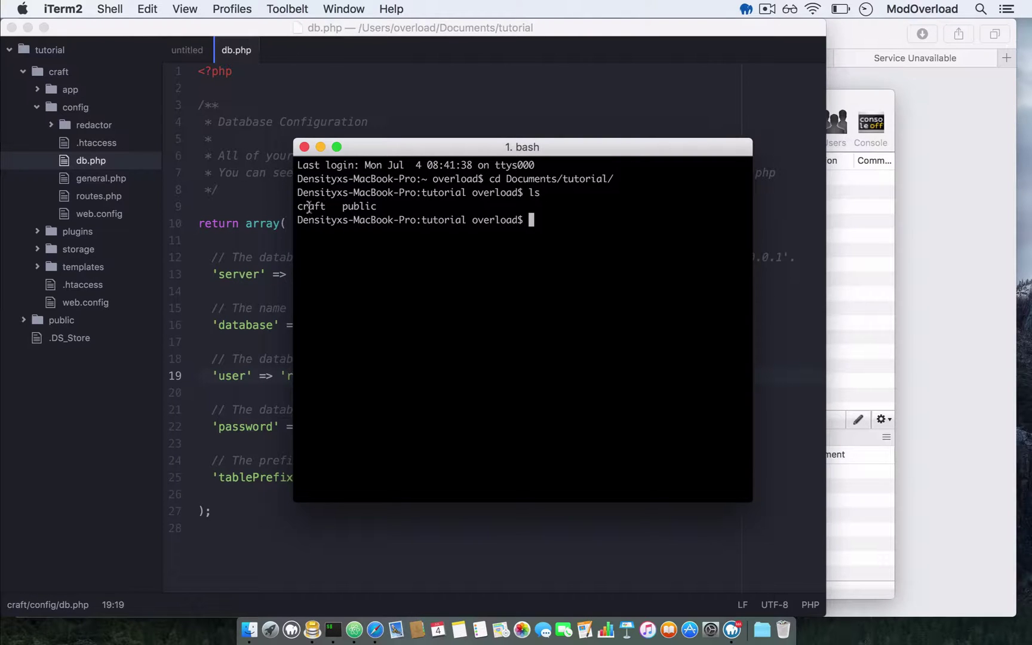
drag(296, 208, 382, 207)
click(383, 207)
double_click(299, 208)
click(317, 211)
text(cd craft/)
key(Return)
text(ls)
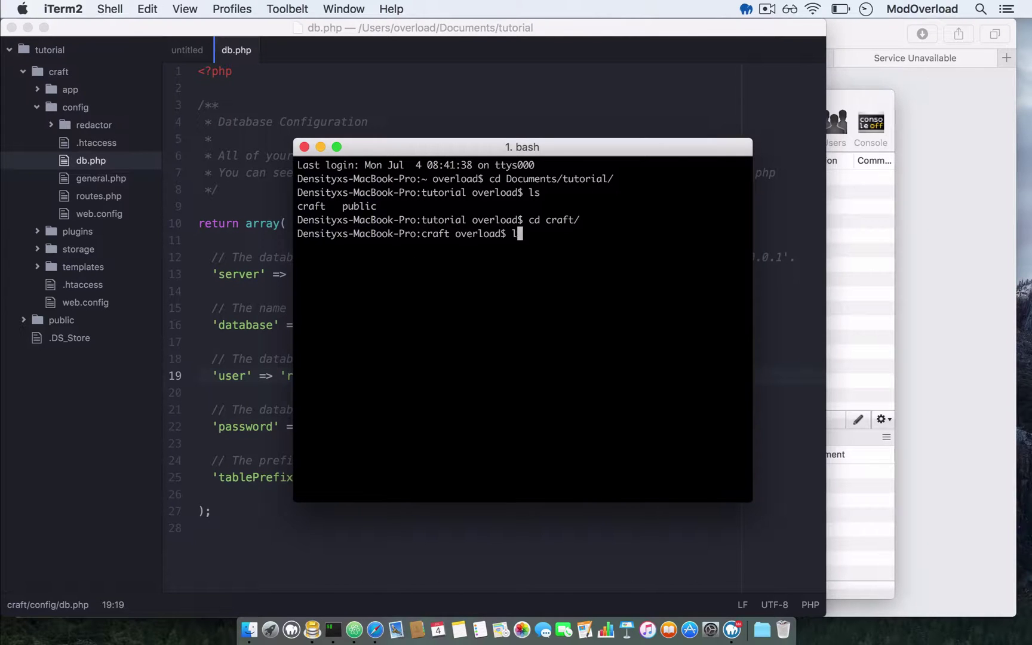
key(Return)
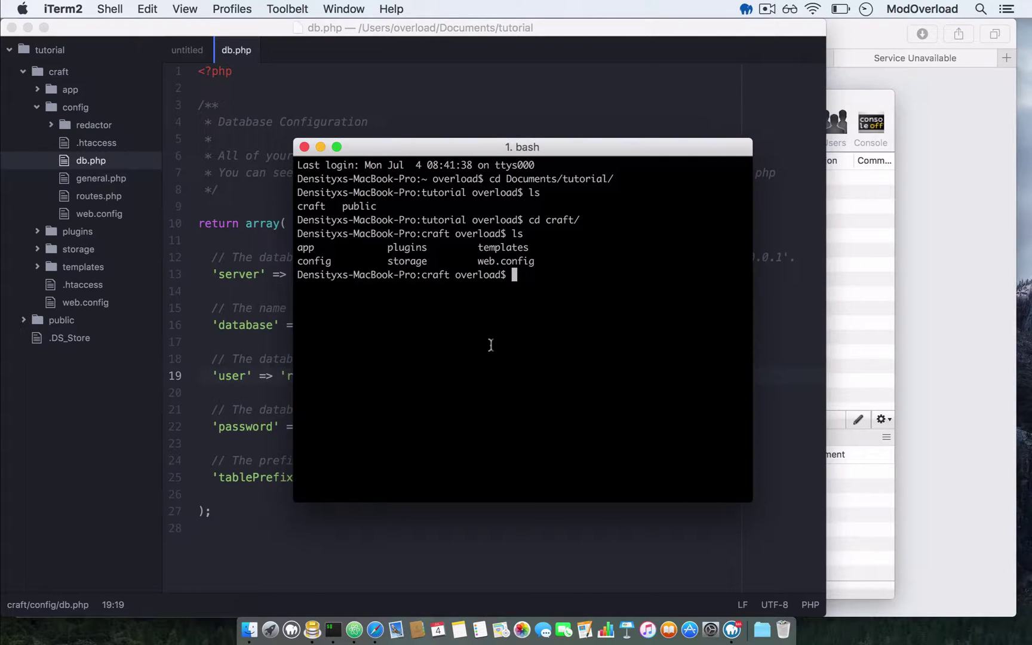
- Run chmod -R 744 on app/, config/ and storage/, correcting the chmor typo
text(chmor -R 744 app/ )
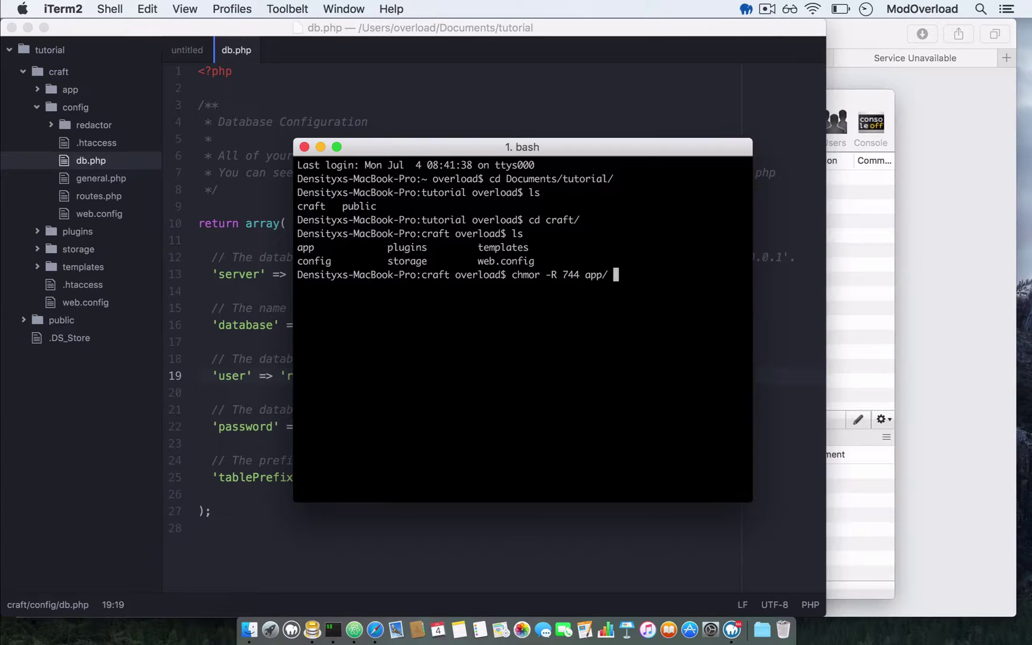
text(config/ storage/)
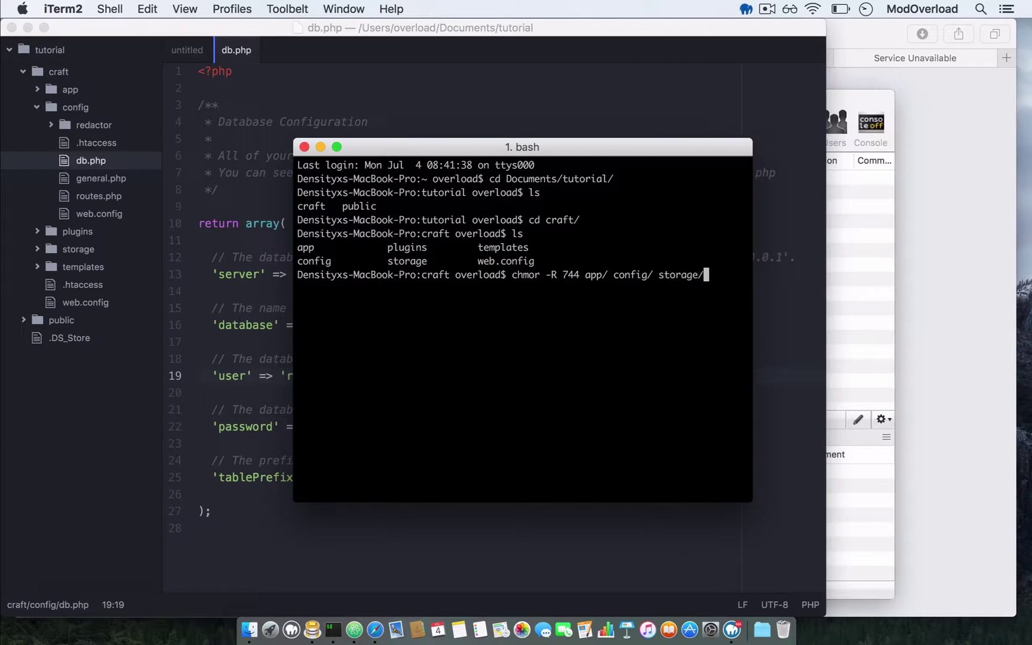
key(Return)
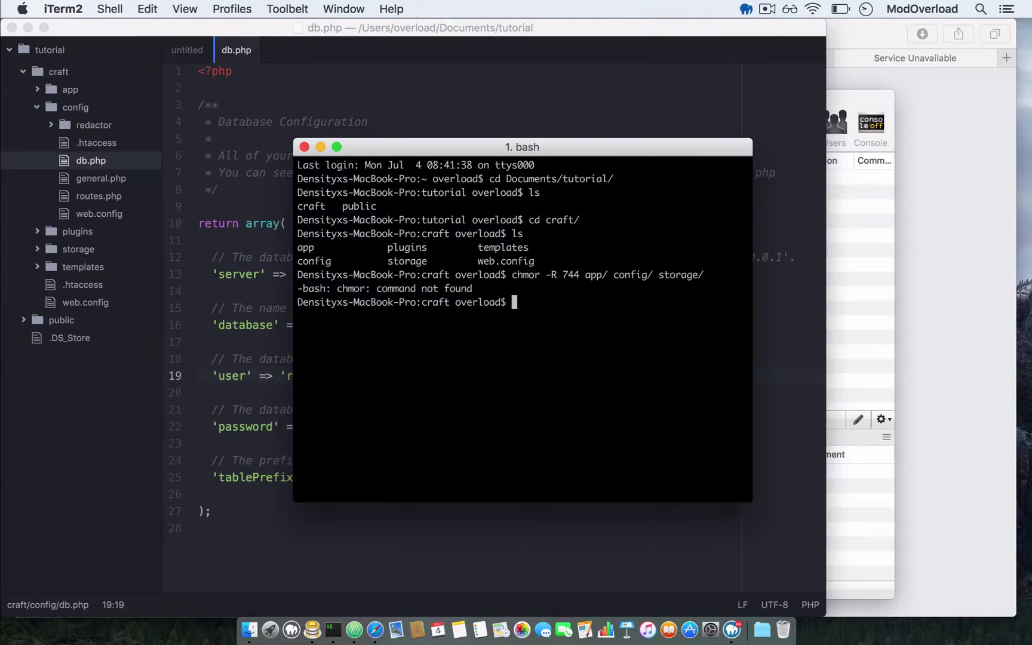
key(Up)
key(Left)
key(Left)
key(Left)
key(Left)
key(Left)
key(Left)
key(Left)
key(Left)
key(Left)
key(Left)
key(Left)
key(Left)
key(Left)
key(Left)
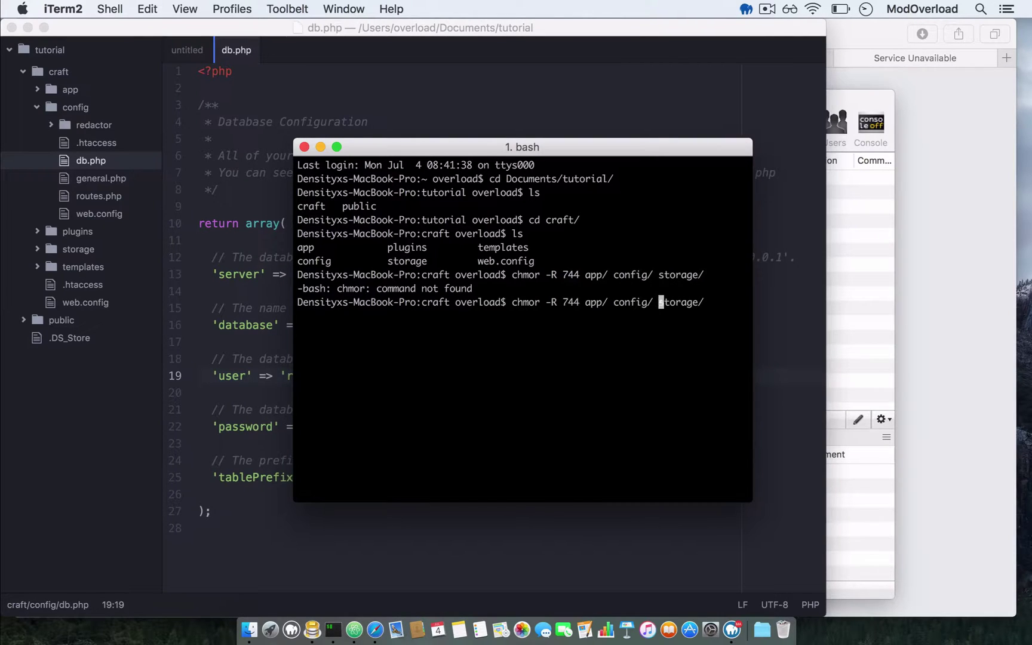
key(Left)
key(Left)
key(Left)
key(Left)
key(Left)
key(Left)
key(Left)
key(Left)
key(Left)
key(Left)
key(Left)
key(Left)
key(Left)
key(Left)
key(Left)
key(Left)
key(Right)
key(BackSpace)
text(d)
key(Return)
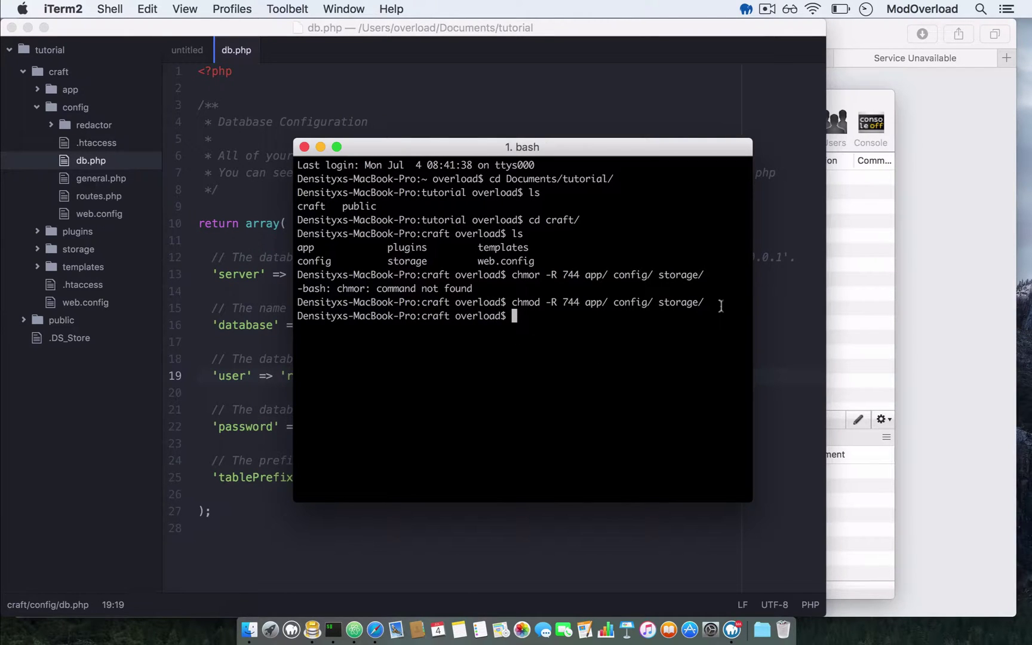
- Load localhost:8888/admin in Safari and begin the Craft installation
click(956, 216)
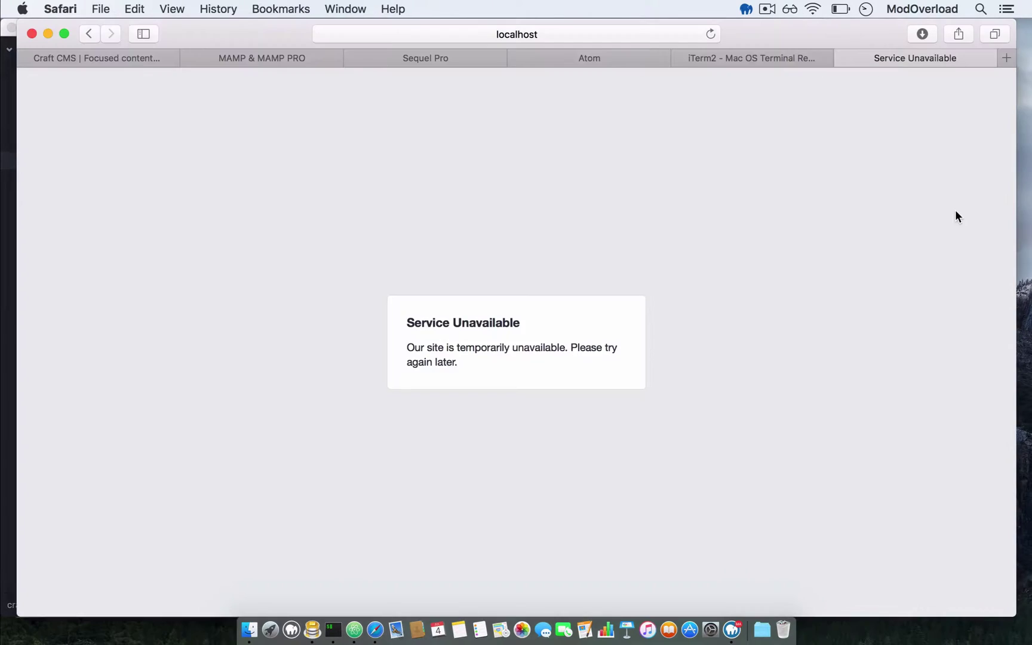
click(560, 34)
text(localhost:8888/)
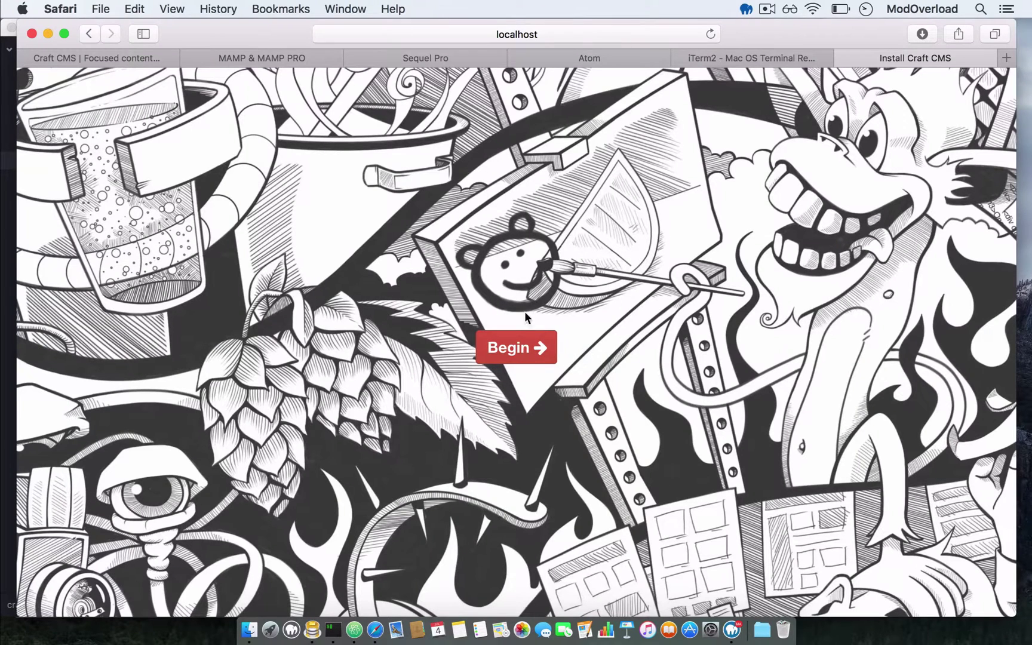
click(514, 347)
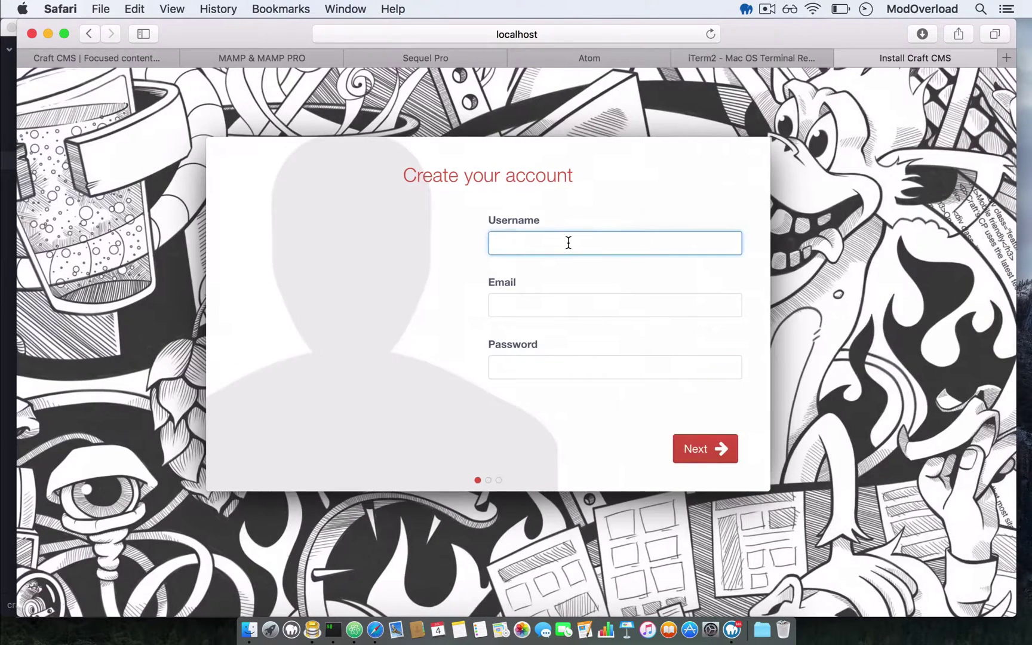
- Enter tutorial as the admin username and fill in the account e-mail
text(tutorial)
key(Tab)
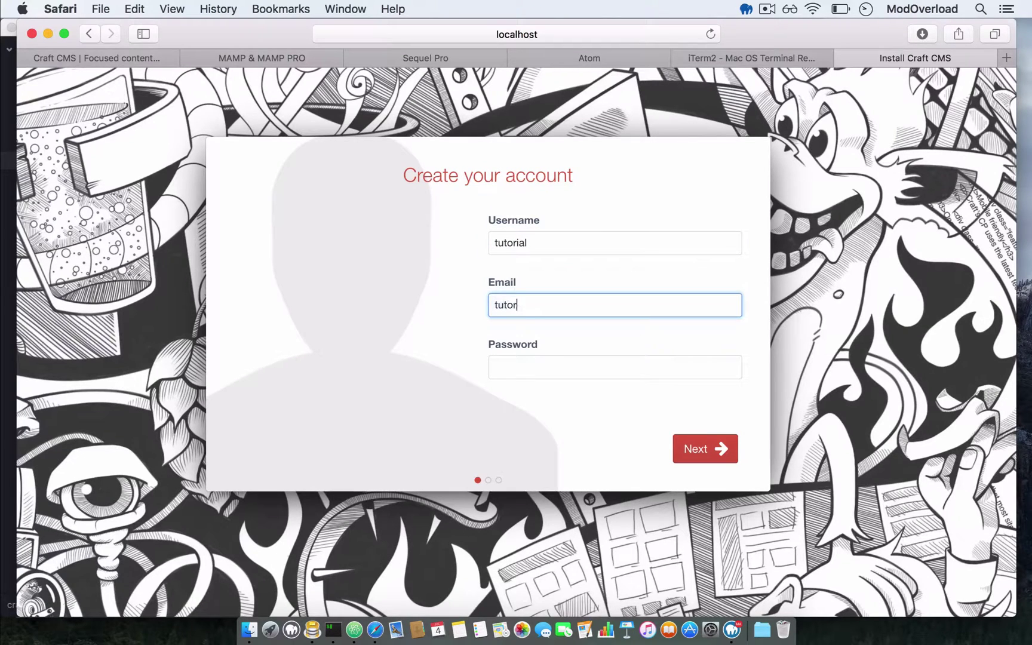
key(Tab)
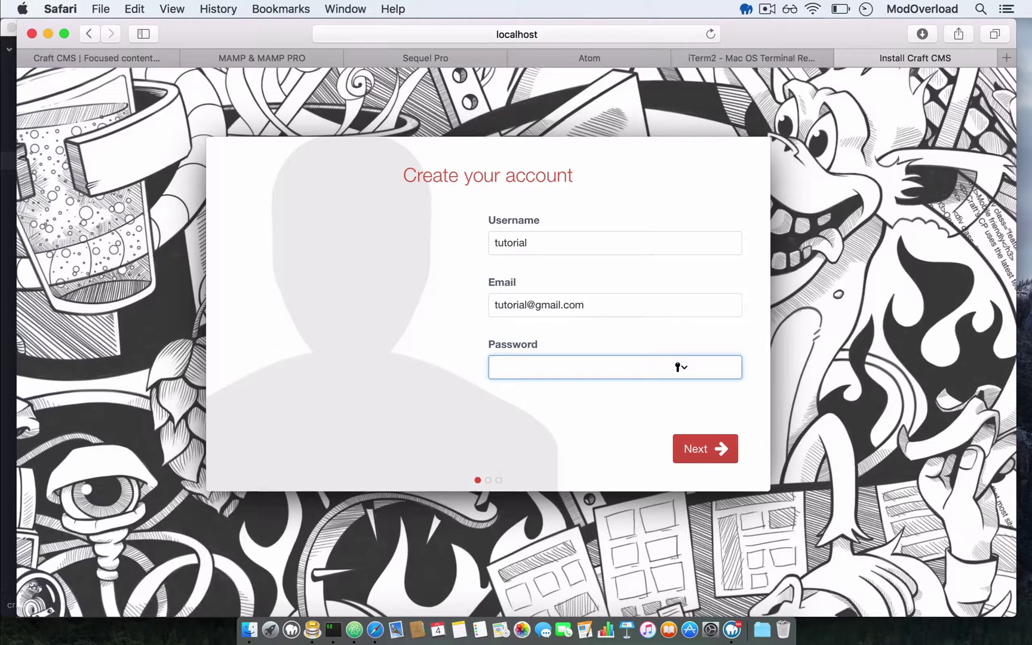
text(tutorial)
click(694, 449)
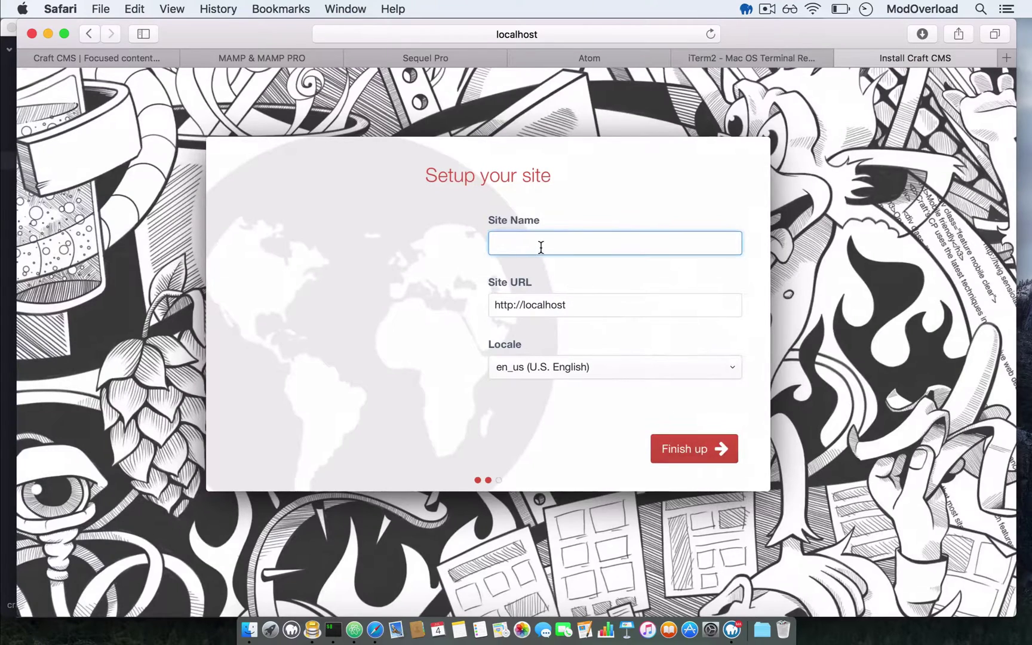
text(tutorial)
click(594, 311)
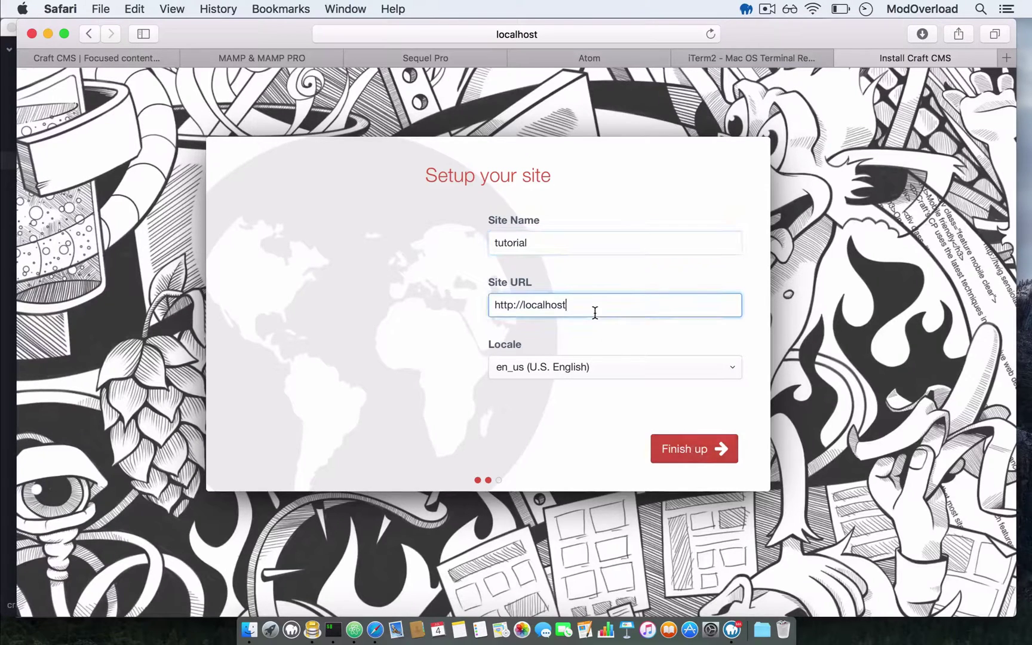
text(:8888)
click(681, 458)
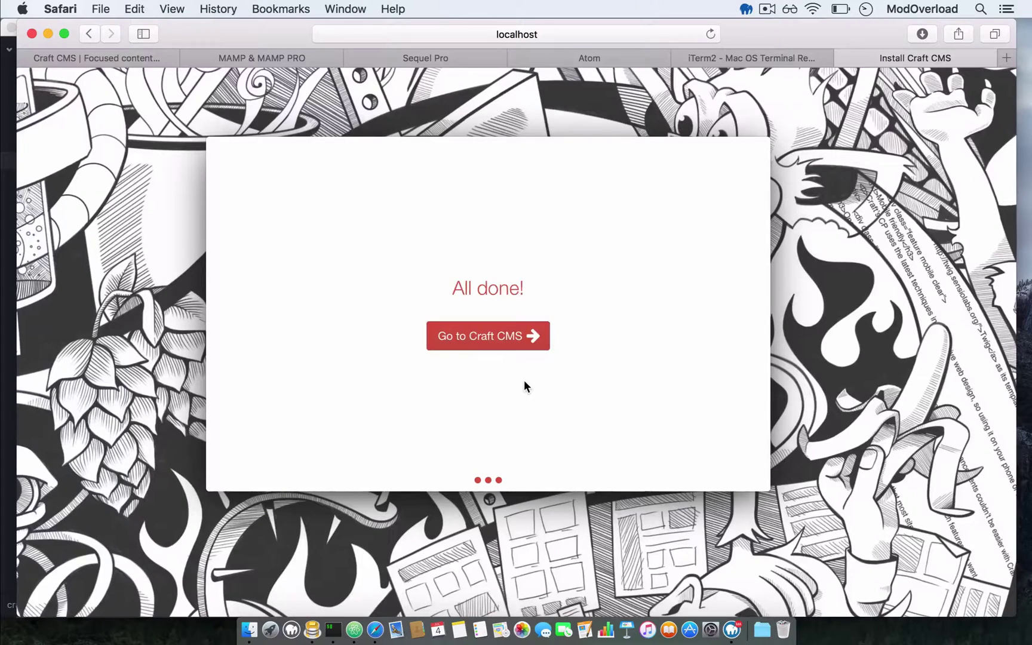
- Go to Craft CMS and view the welcome text on the tutorial front page
click(491, 349)
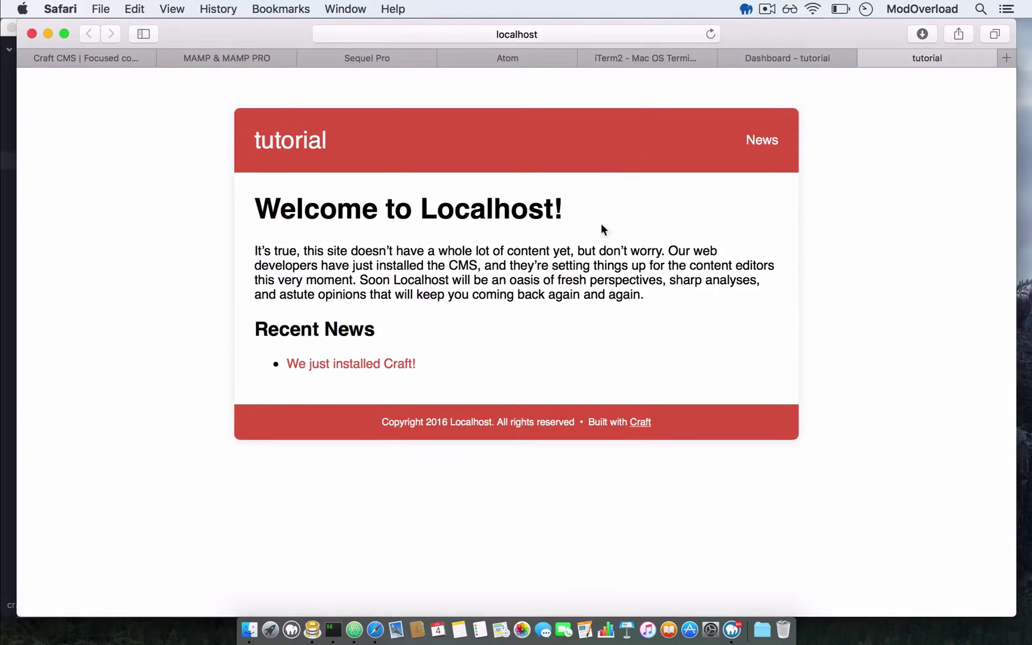
drag(253, 203, 391, 228)
click(797, 120)
- Browse Entries and Settings in the control panel, then return to the Dashboard
click(787, 58)
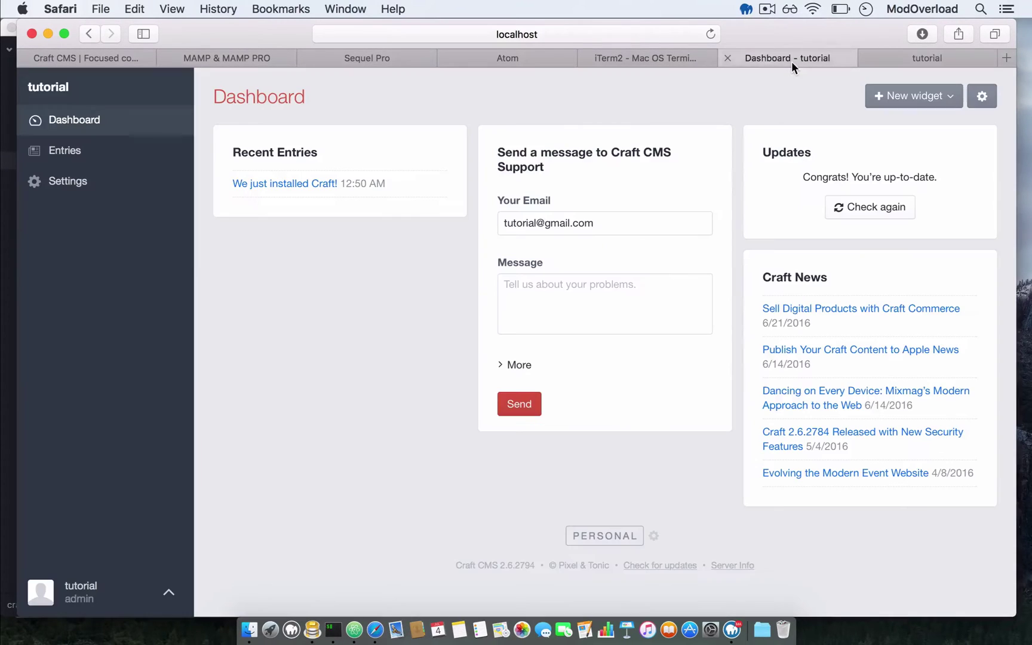
click(128, 153)
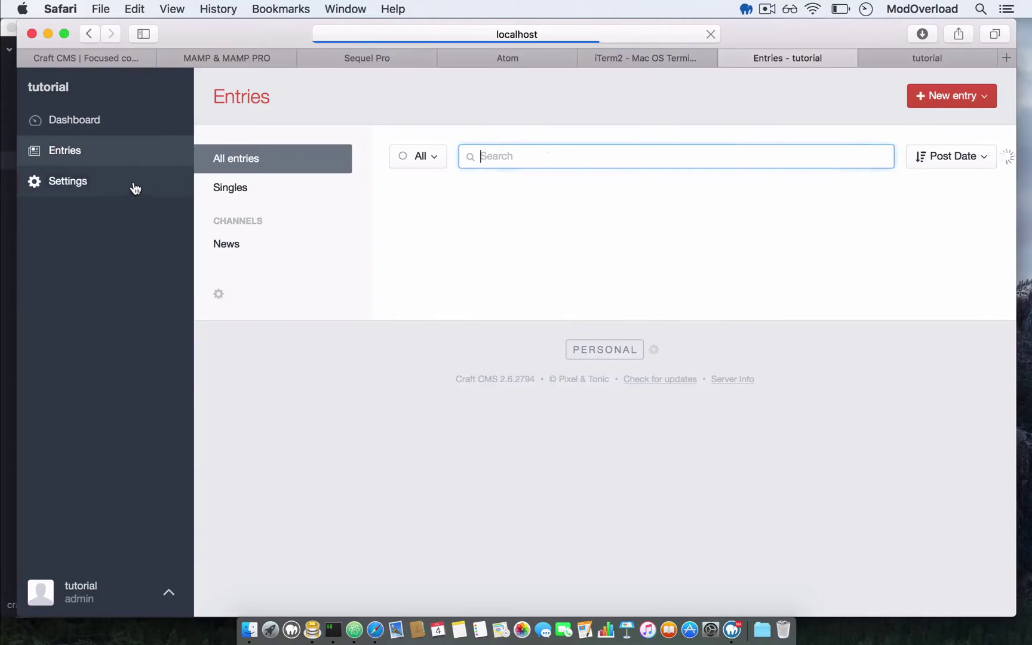
click(143, 188)
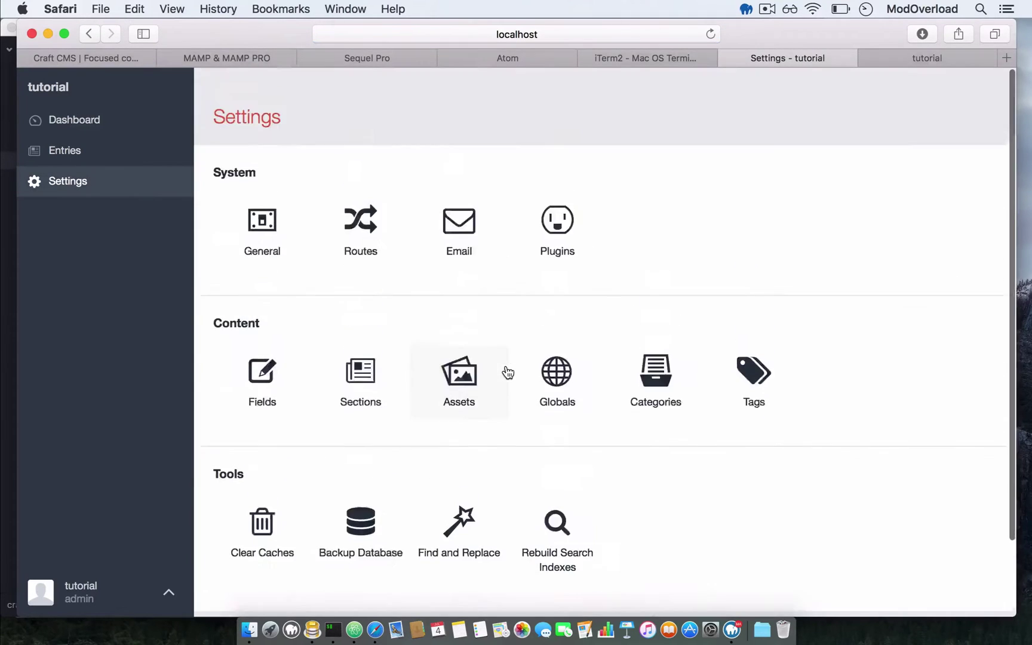
click(101, 120)
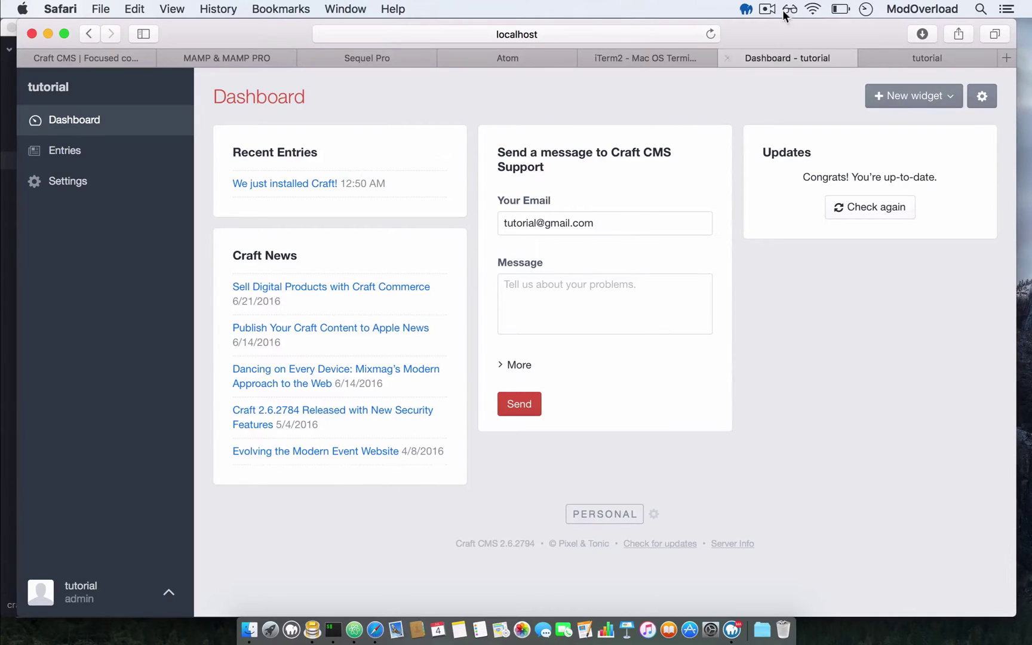
click(767, 9)
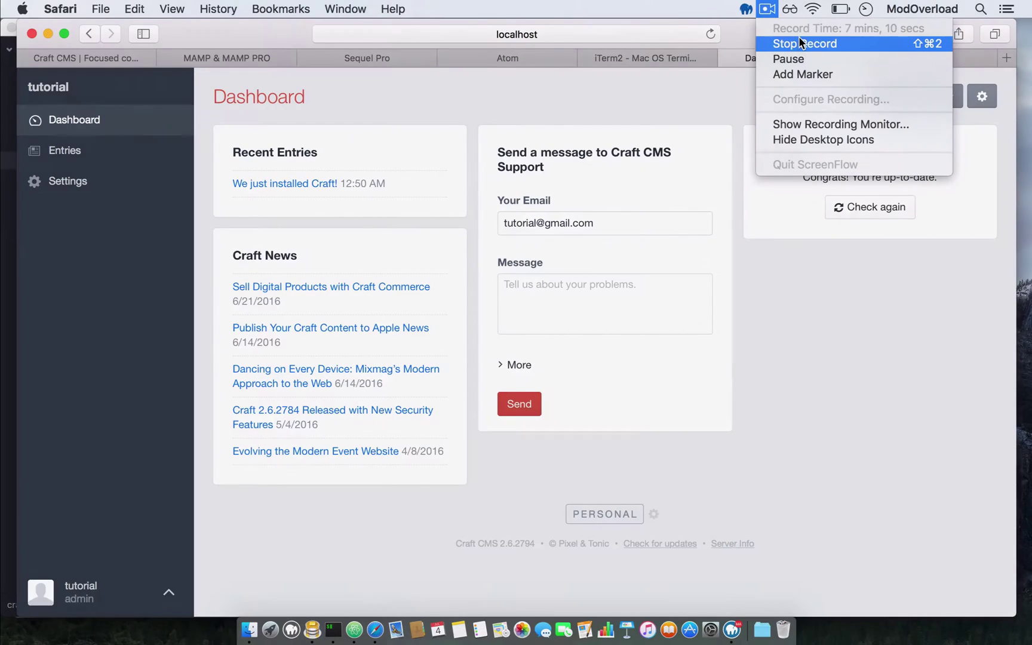